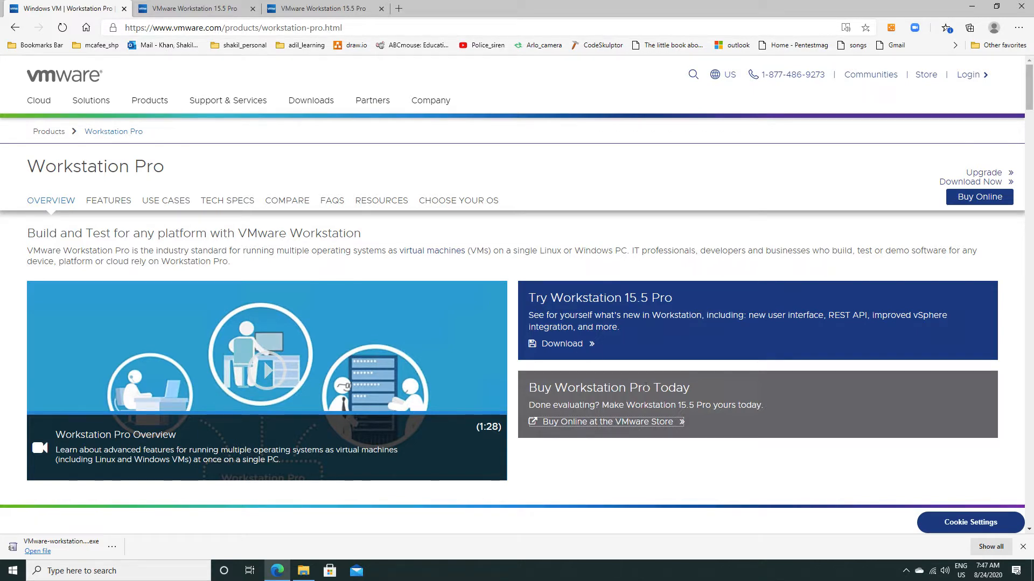
Check the VMware store page, launch the downloaded VMware Workstation installer, and minimize the browser window.
left_click(180, 8)
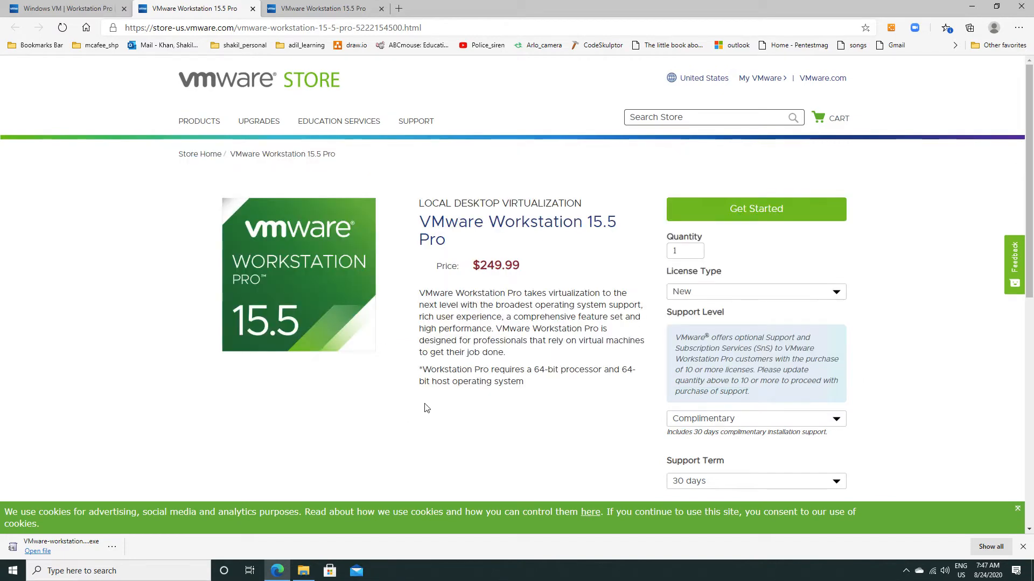
left_click(75, 9)
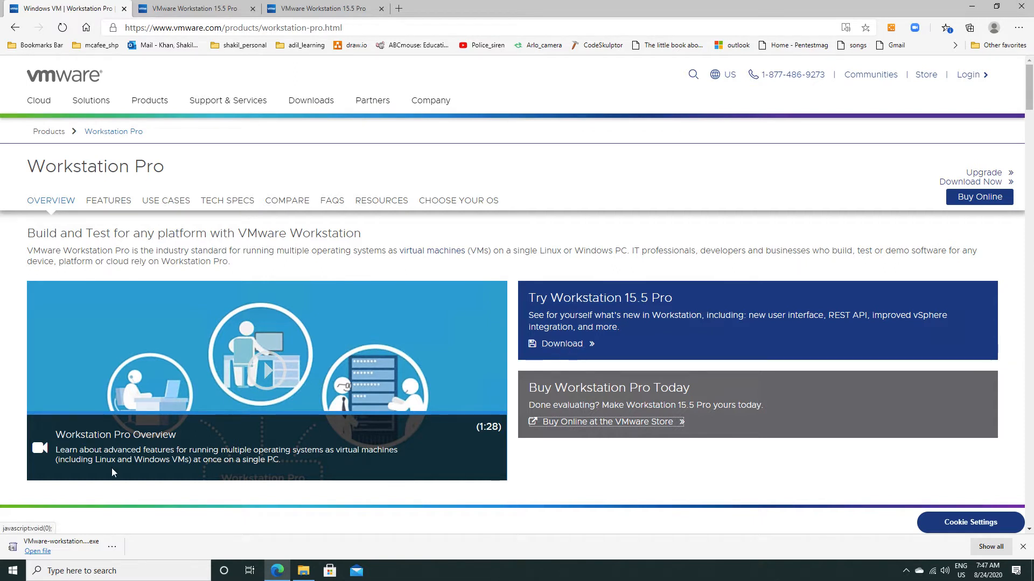
left_click(59, 546)
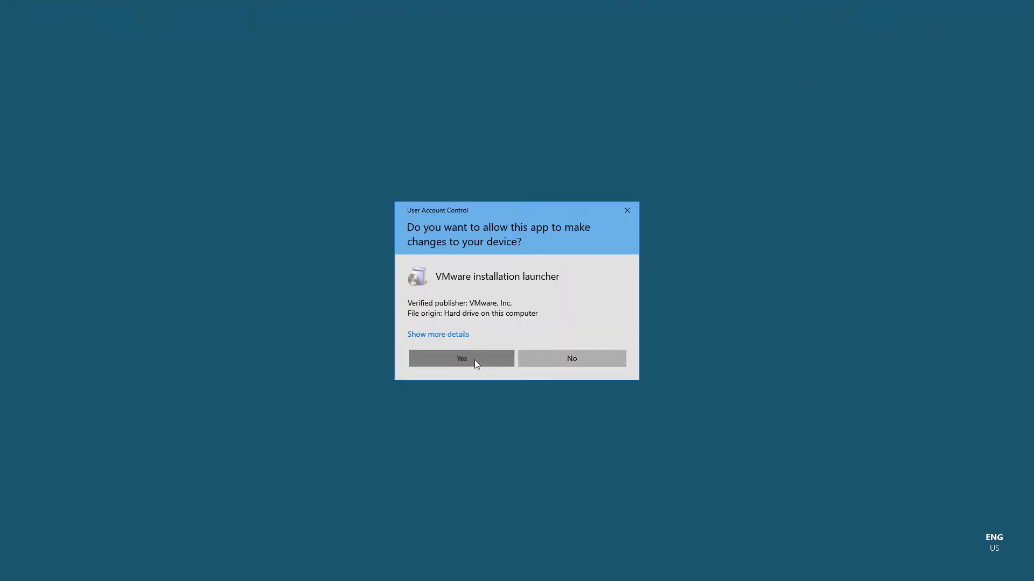
left_click(474, 360)
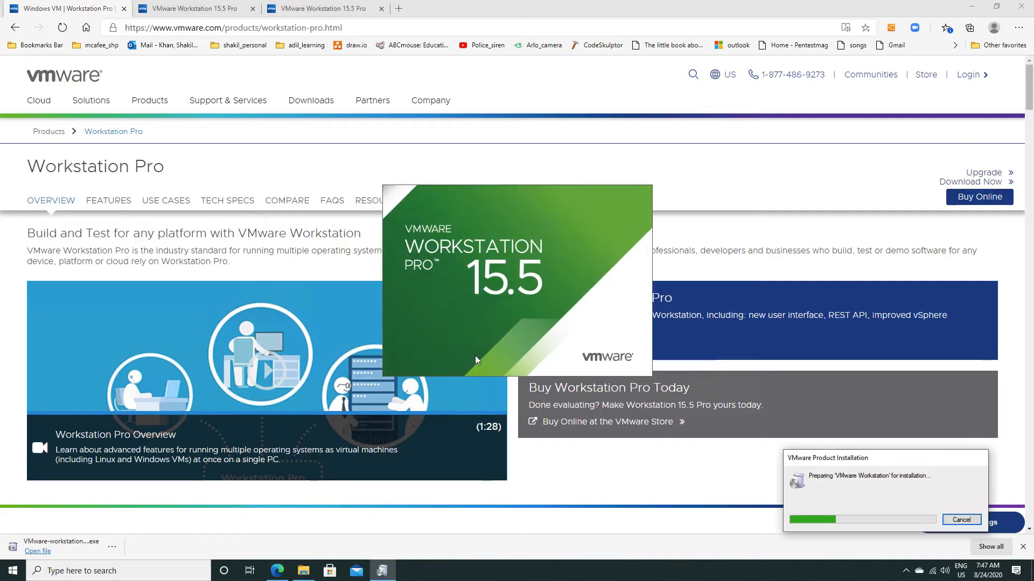
left_click(974, 6)
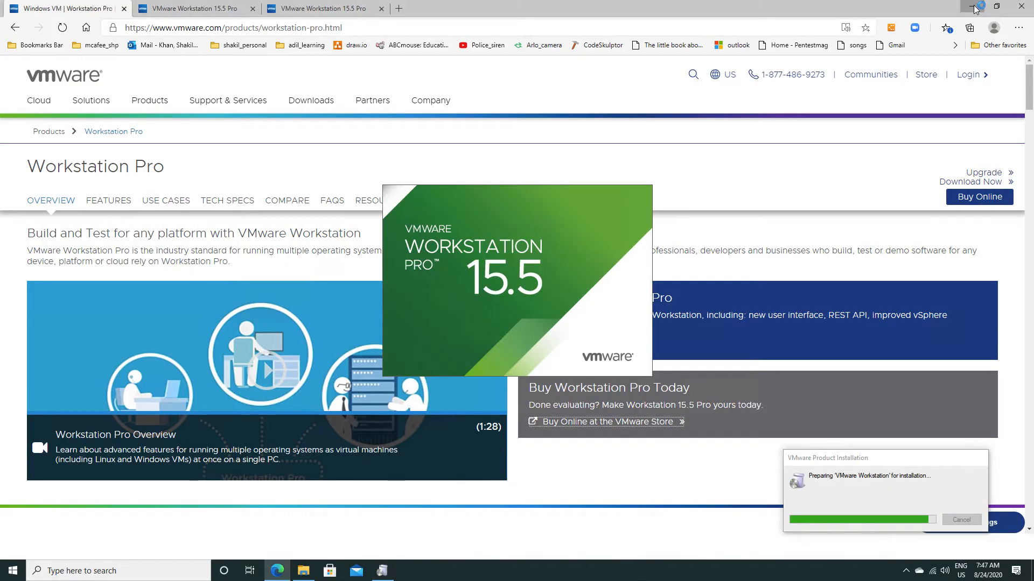
left_click(974, 6)
left_click(976, 6)
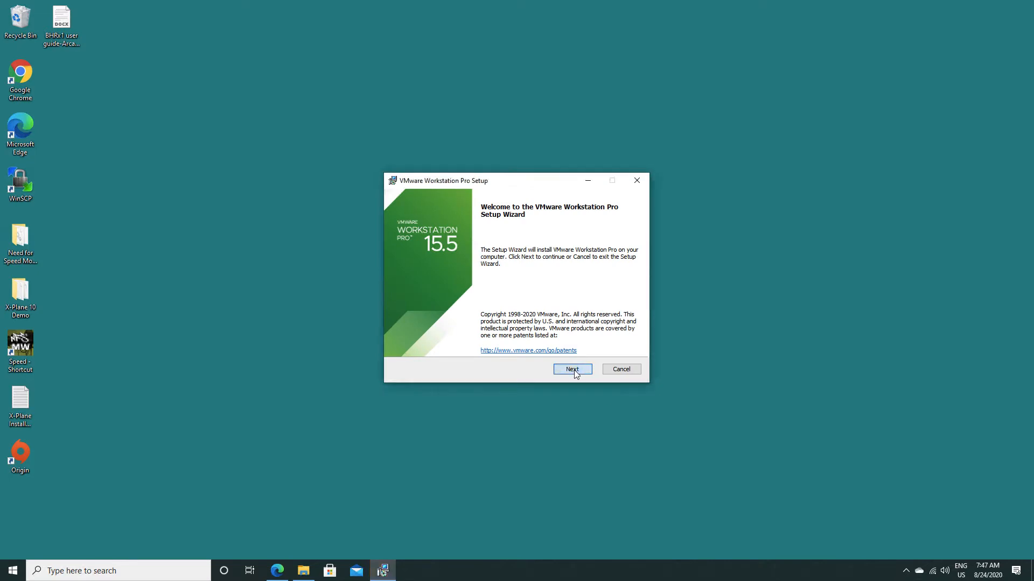
Accept the end-user license agreement and include the Enhanced Keyboard Driver in the custom setup, keeping the default install location.
left_click(572, 371)
left_click(451, 345)
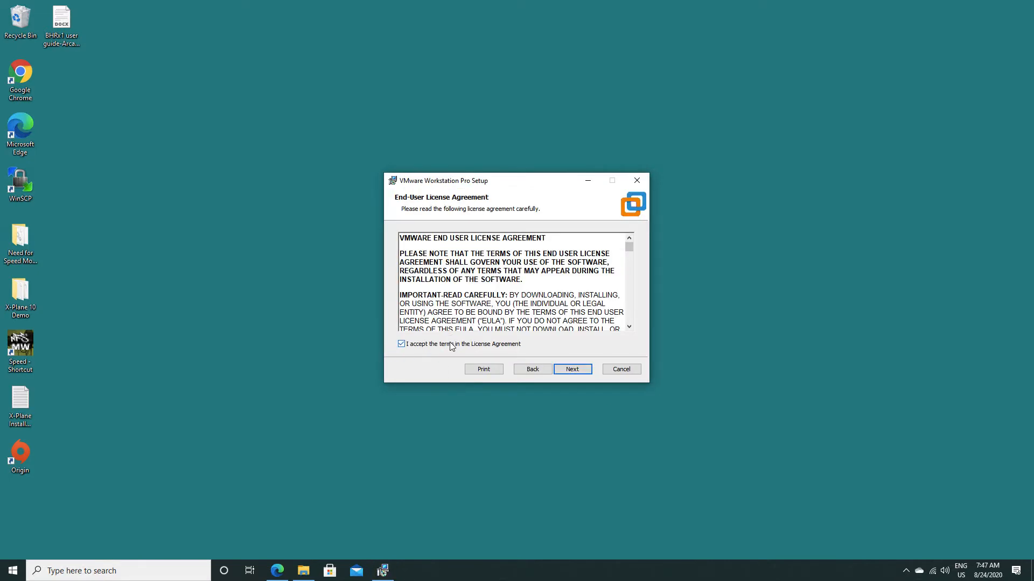
left_click(574, 372)
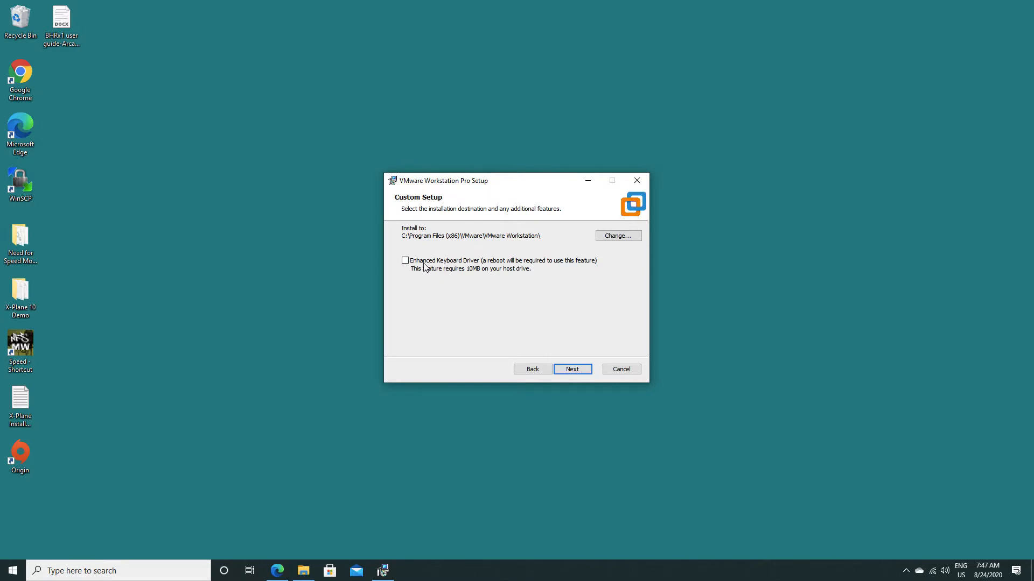
left_click(492, 261)
left_click(571, 370)
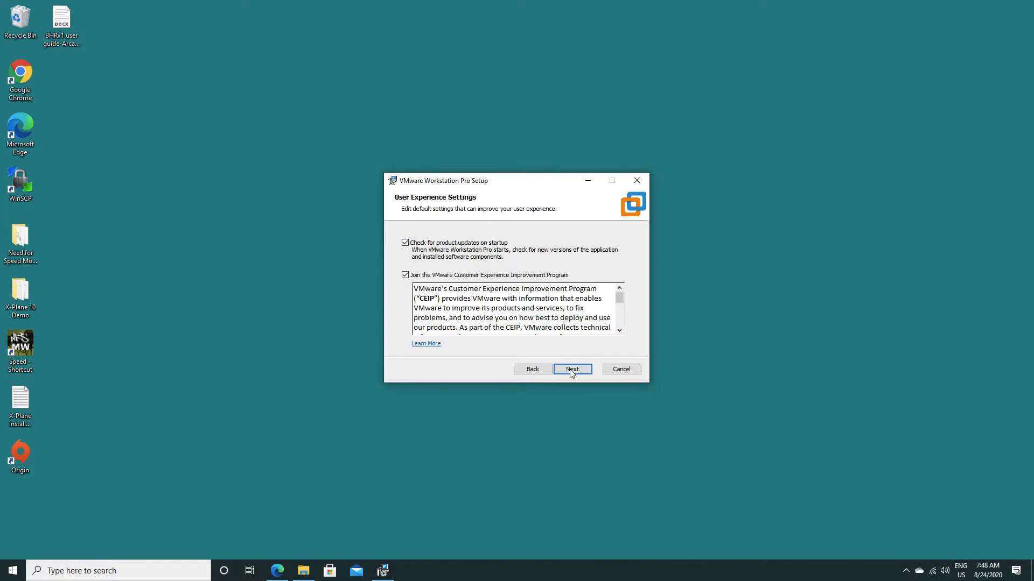
Turn off startup update checks and the Customer Experience Improvement Program, and continue with the default settings until ready to install.
left_click(466, 281)
left_click(454, 249)
left_click(574, 370)
left_click(574, 370)
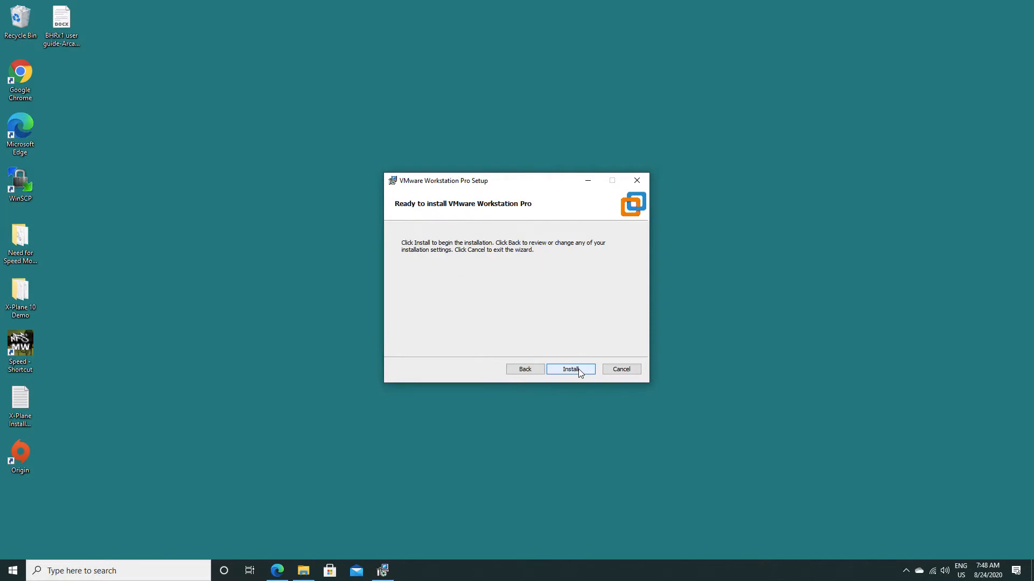
Install VMware Workstation Pro and try to submit the license page with the license key field blank.
left_click(573, 369)
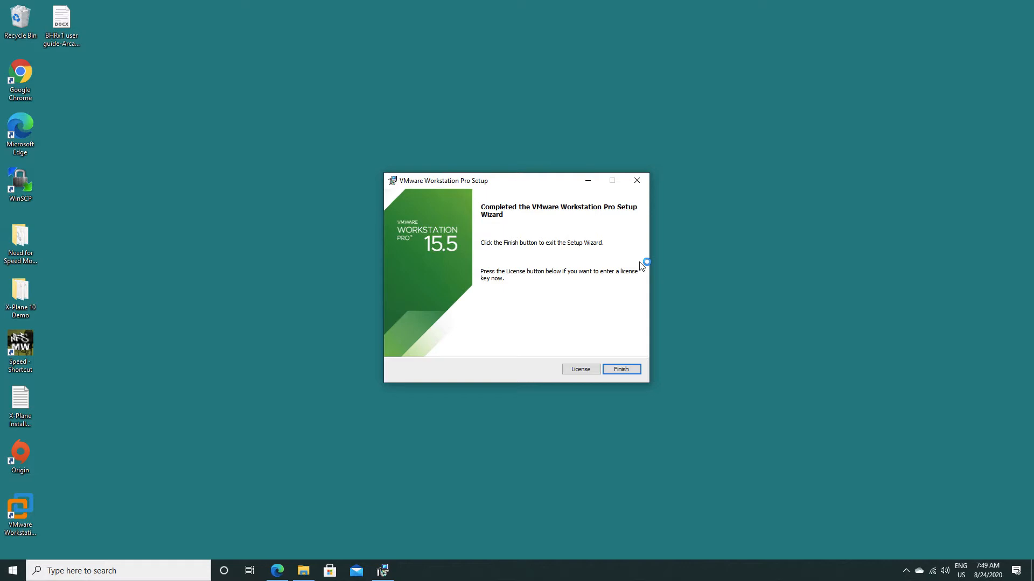
left_click(621, 369)
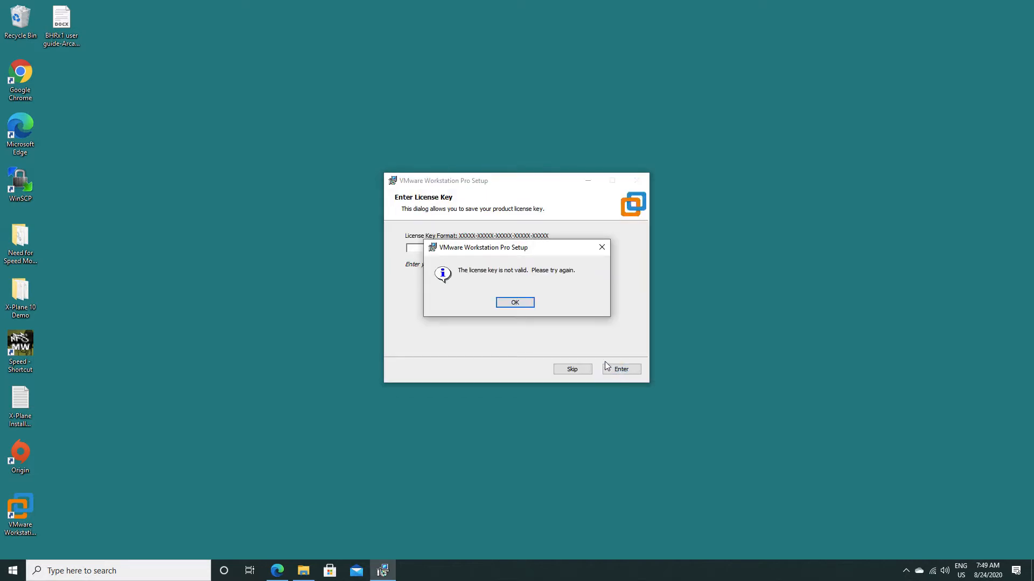
left_click(515, 303)
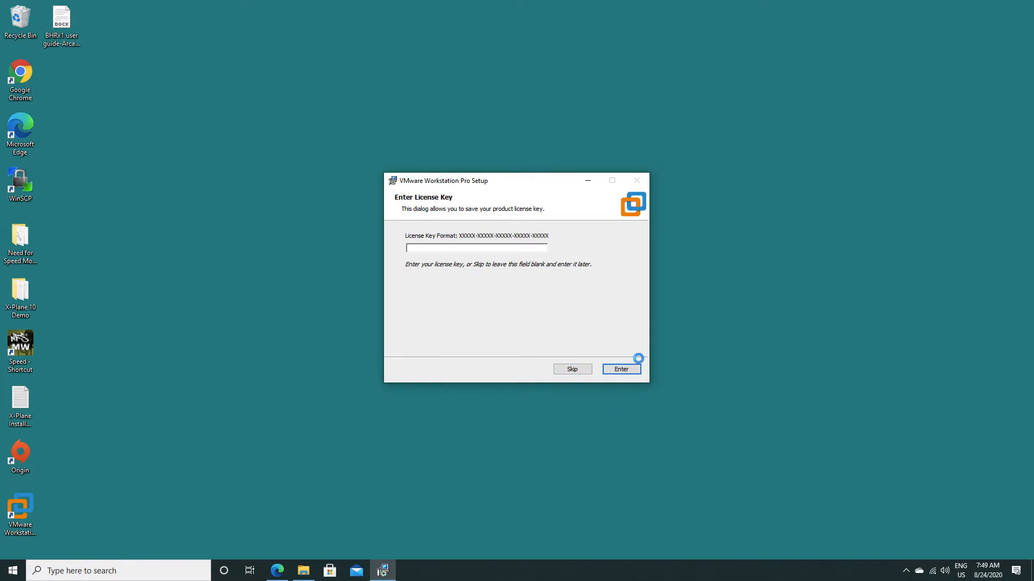
key("ctrl+Left")
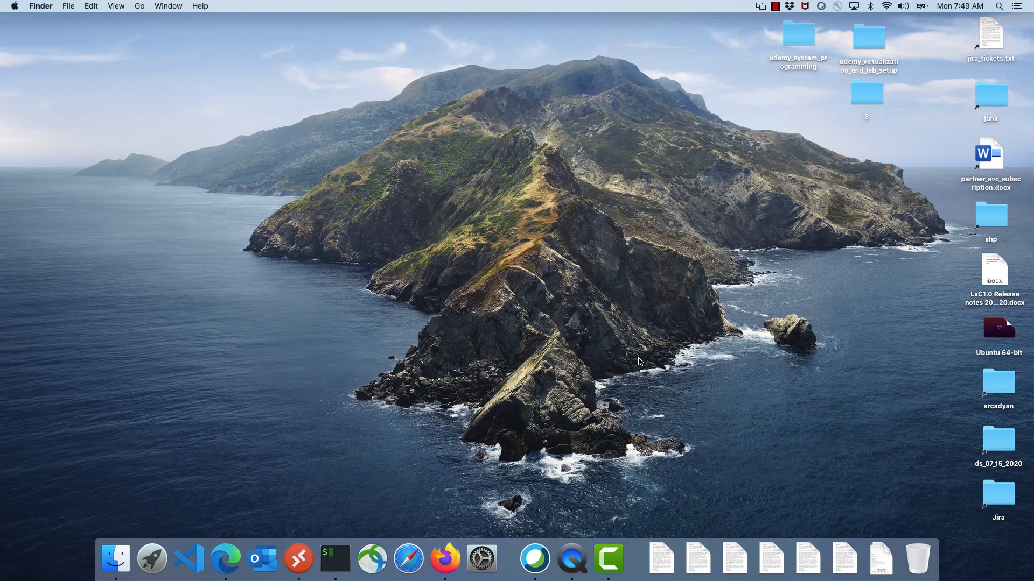
left_click(774, 7)
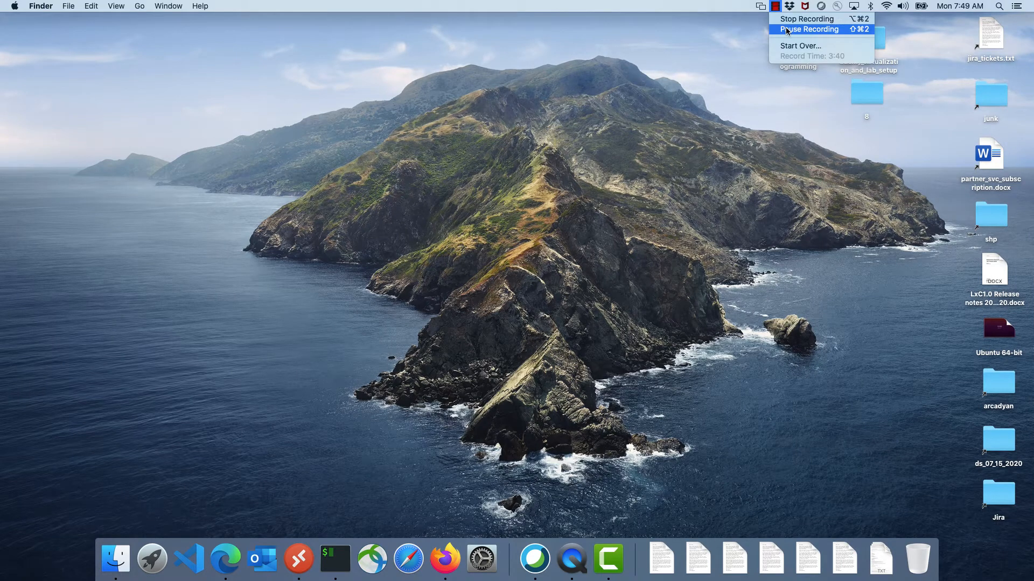
left_click(782, 21)
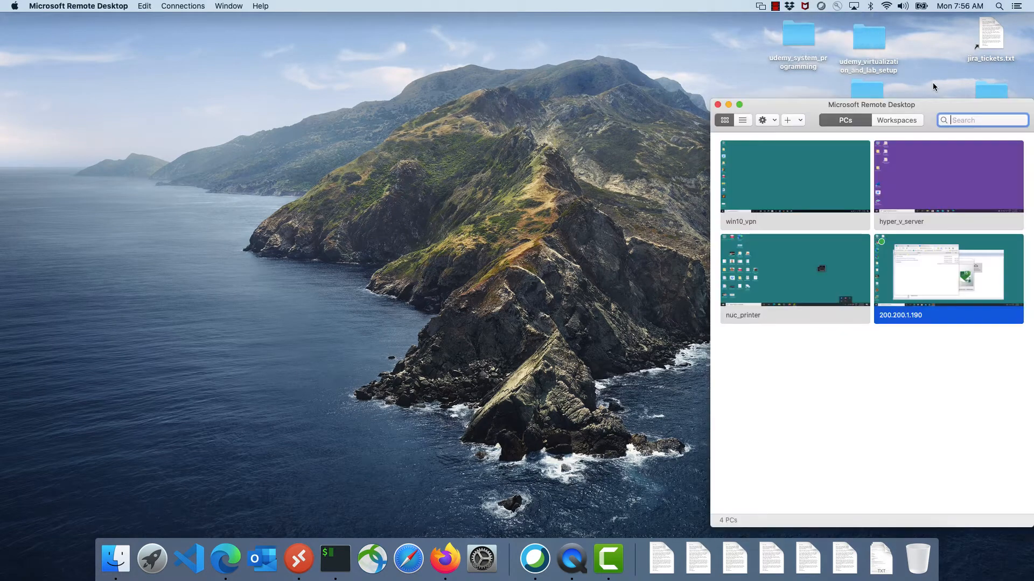
key("ctrl+Right")
key("ctrl+Left")
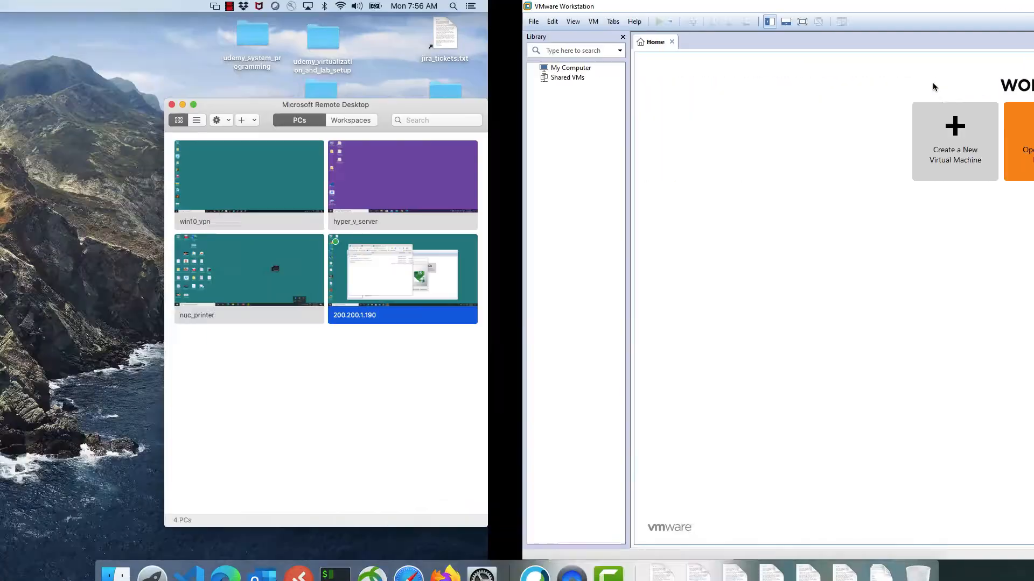
key("ctrl+Right")
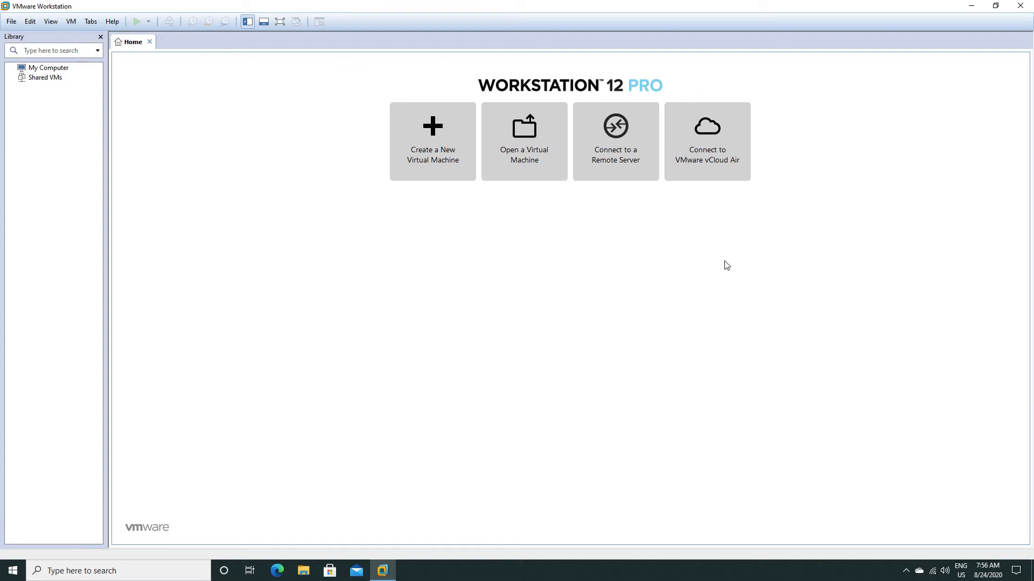
Start creating a new virtual machine using the Custom (advanced) configuration.
left_click(430, 154)
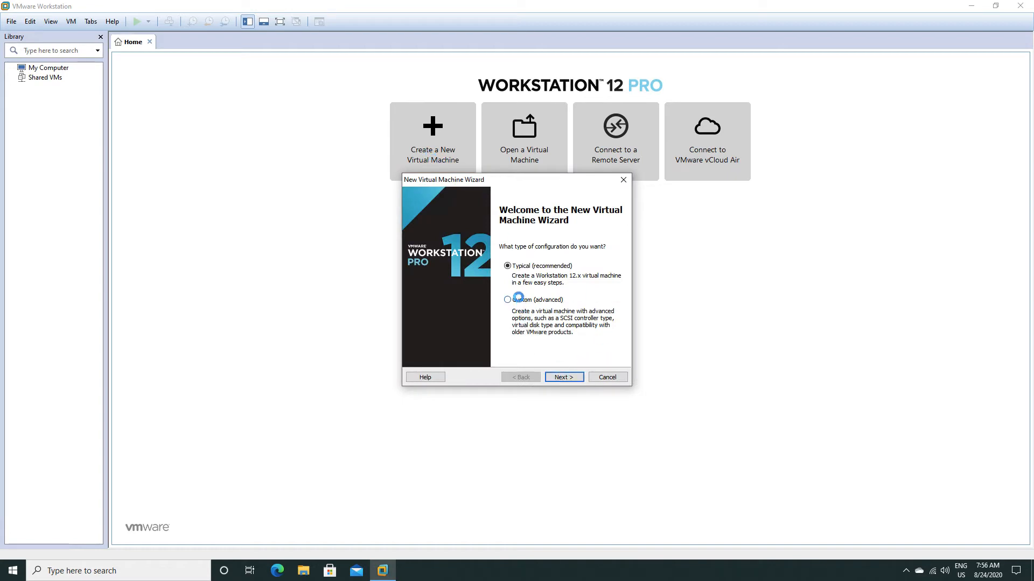
left_click(518, 298)
left_click(560, 378)
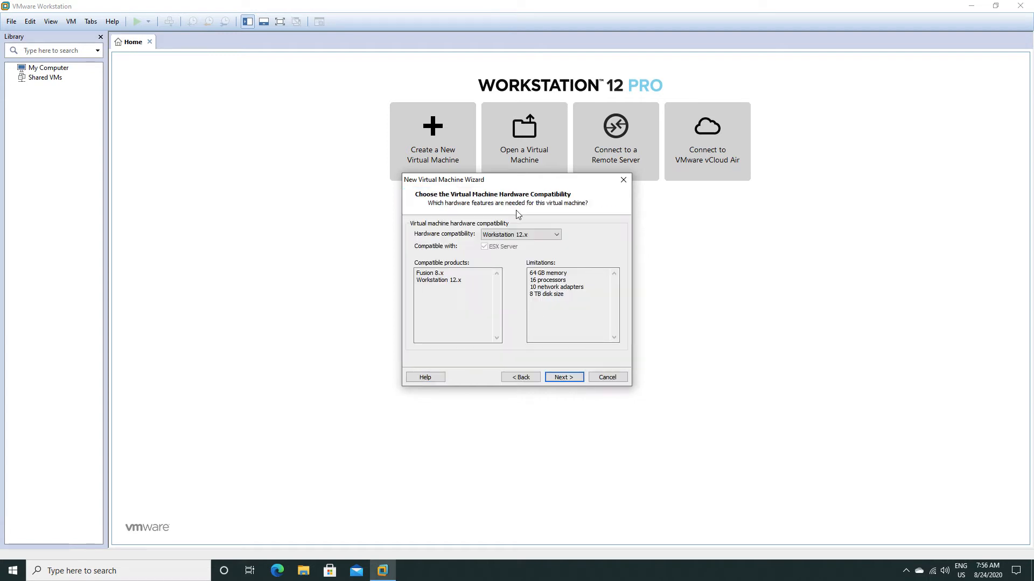
Compare the compatible products and limitations of Workstation 12.x and Workstation 8.x hardware compatibility.
left_click(496, 238)
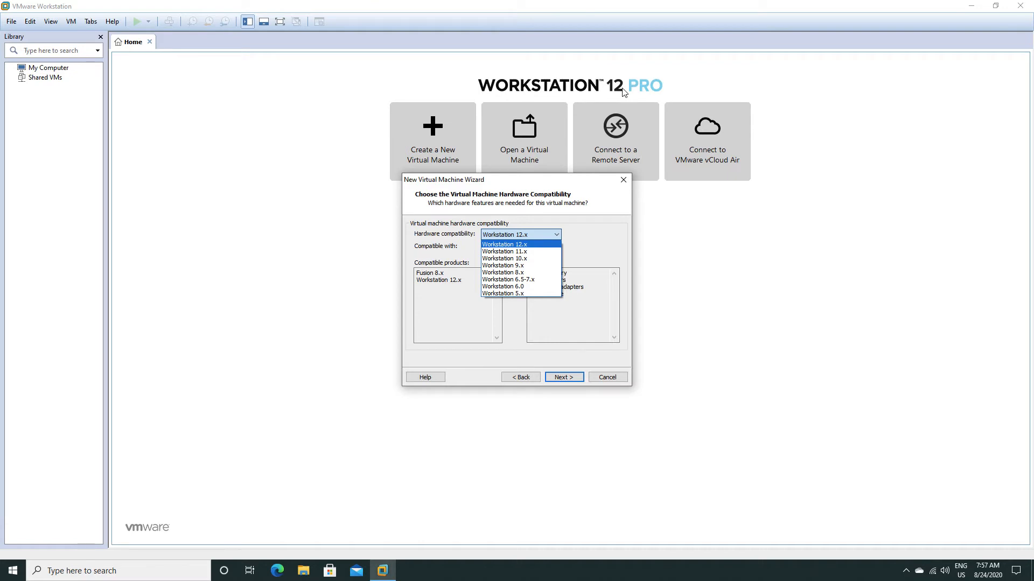
left_click(525, 245)
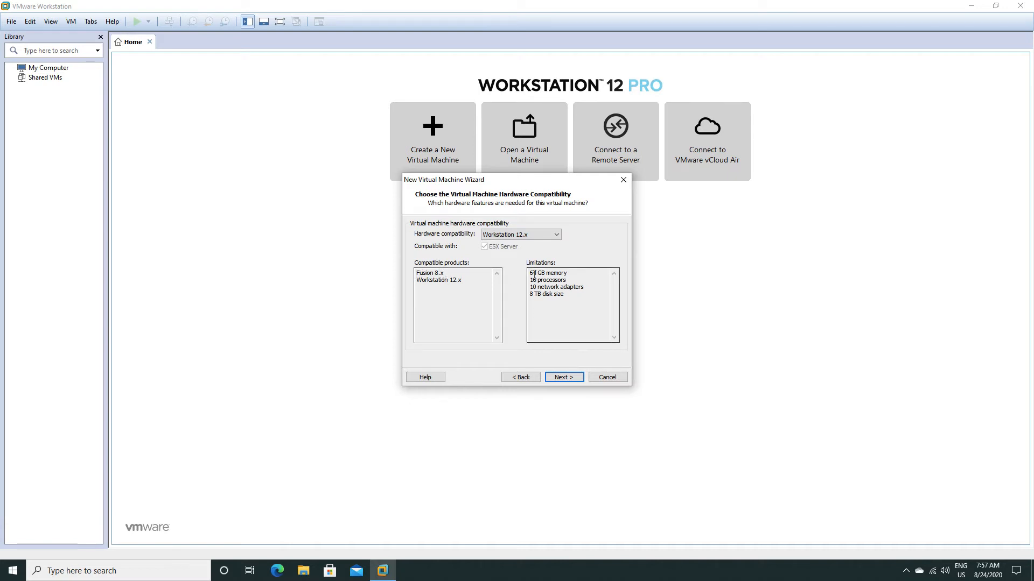
left_click_drag(531, 273, 579, 299)
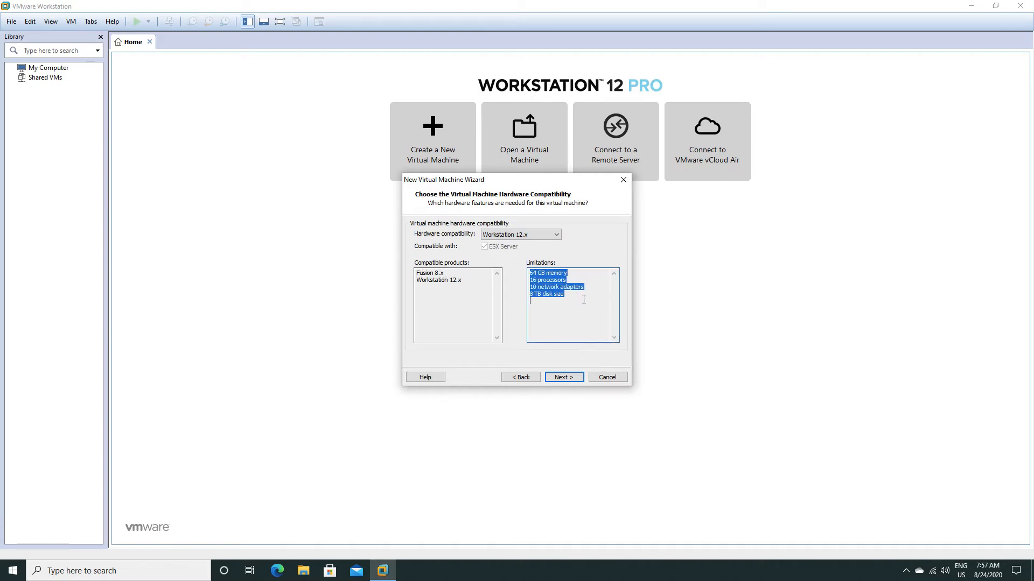
left_click(580, 300)
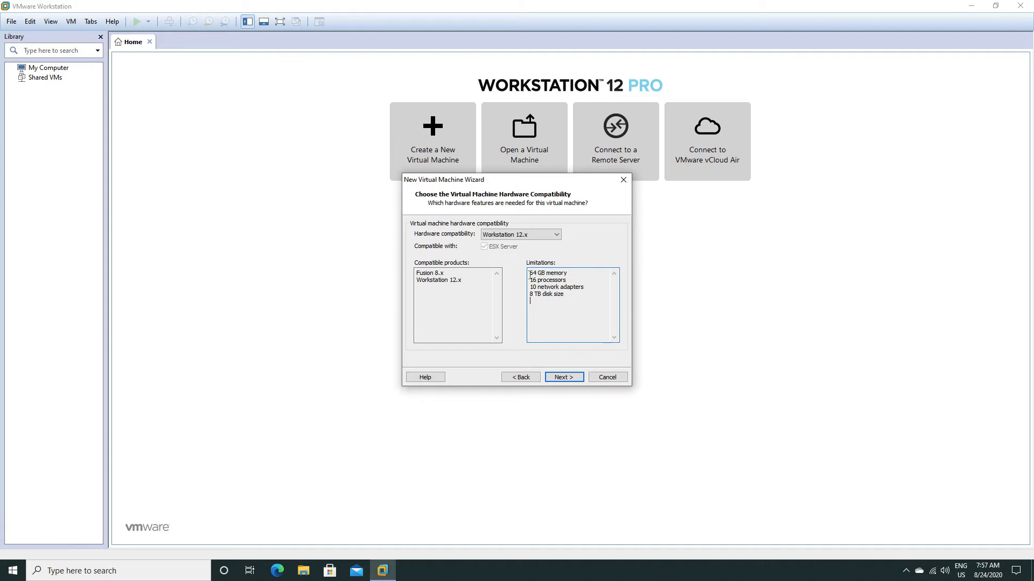
left_click(534, 234)
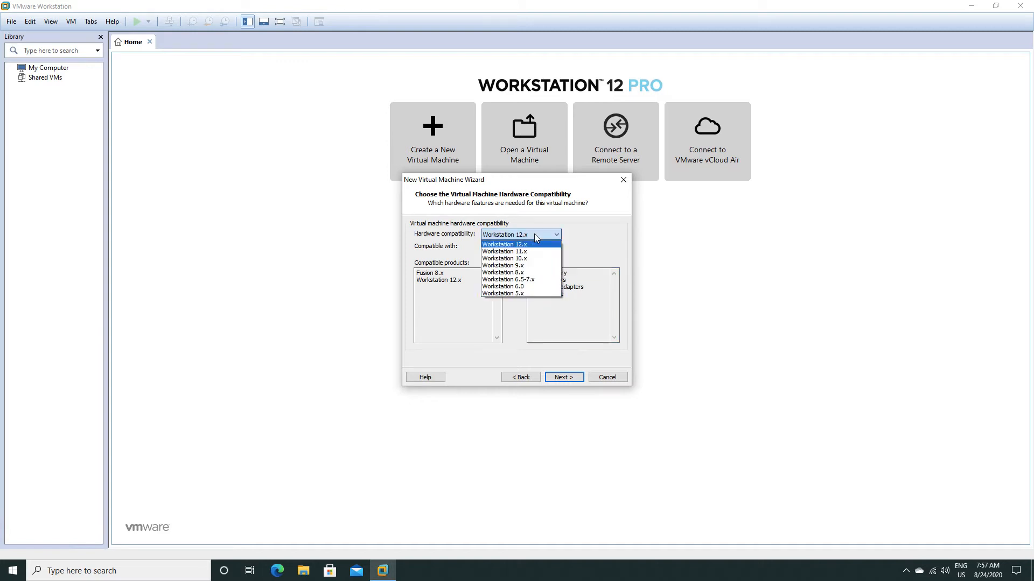
left_click(515, 273)
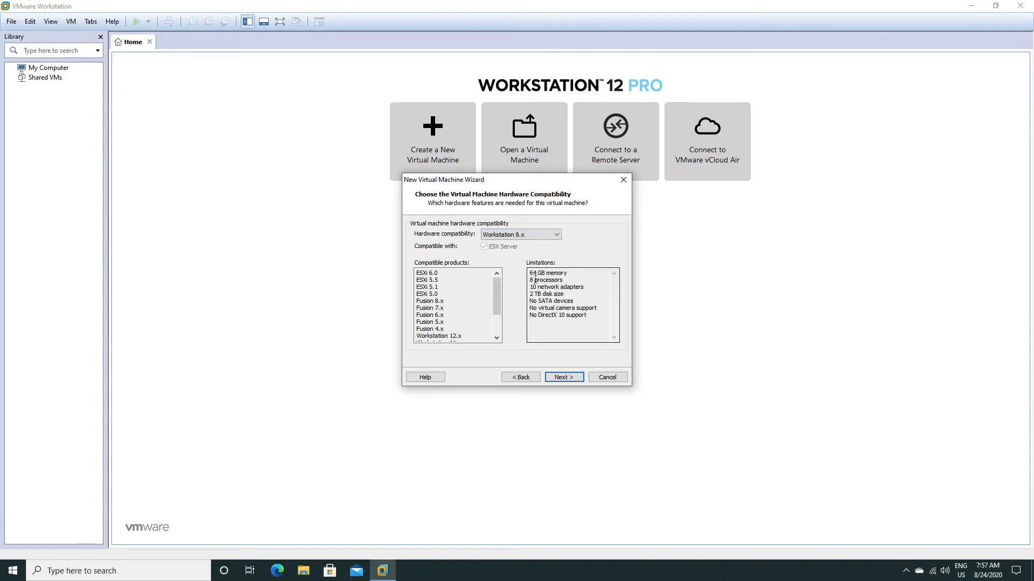
left_click(524, 235)
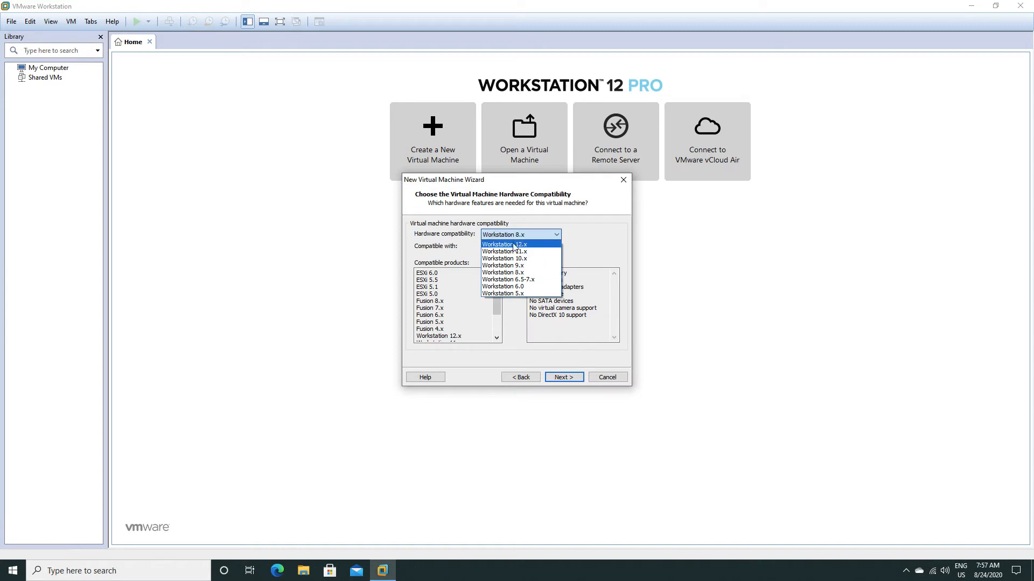
left_click(516, 244)
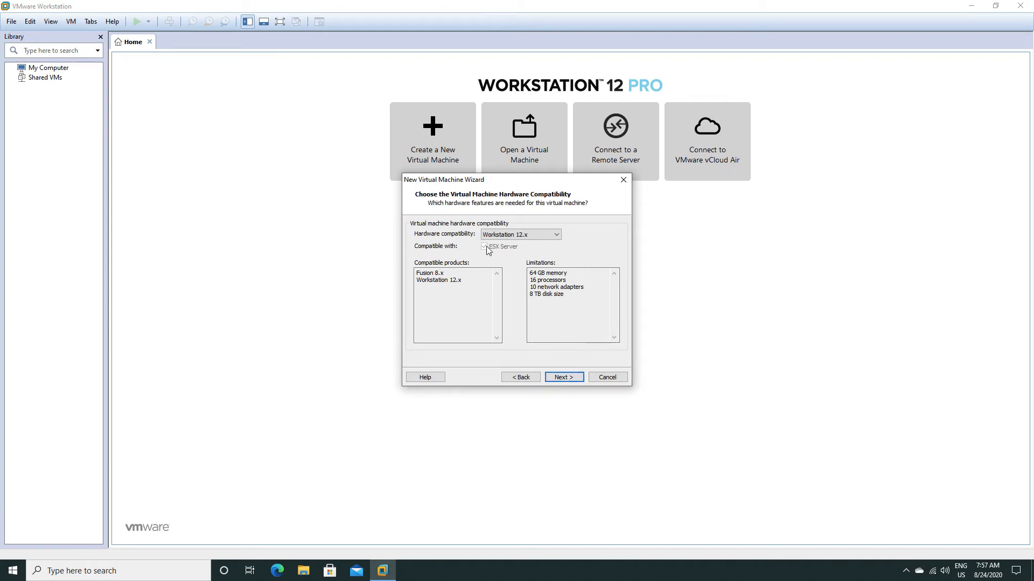
Examine the limitations of Workstation 6.0 and 5.x compatibility, including 5.x with ESX Server enabled, and return to Workstation 12.x.
left_click(531, 237)
left_click(500, 289)
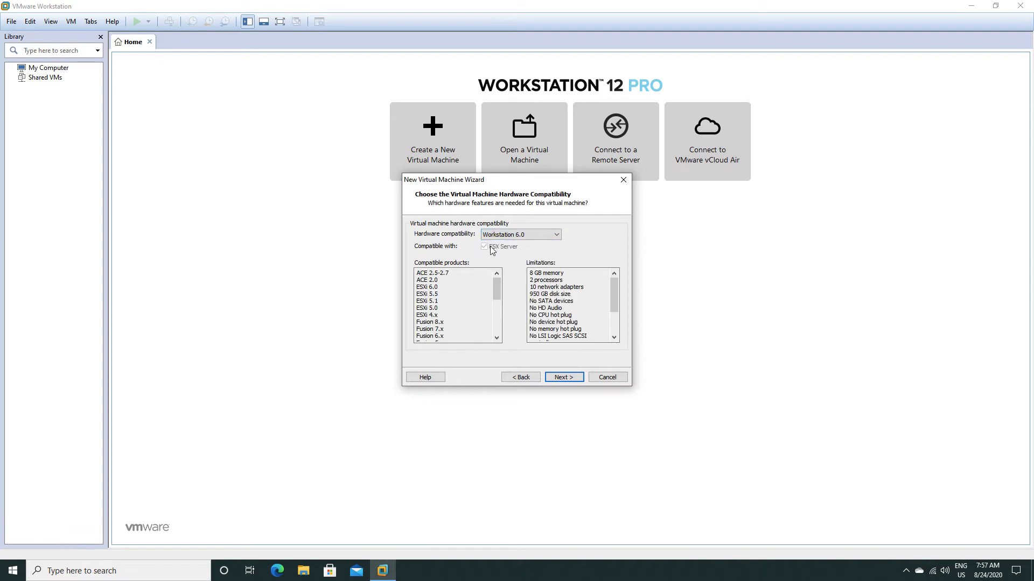
left_click(498, 235)
left_click(501, 293)
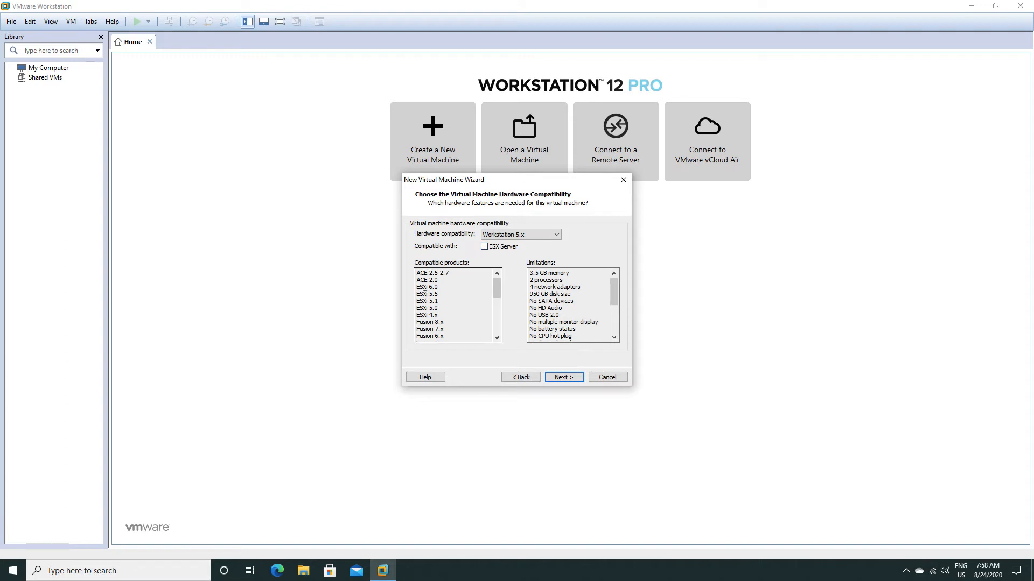
left_click(484, 247)
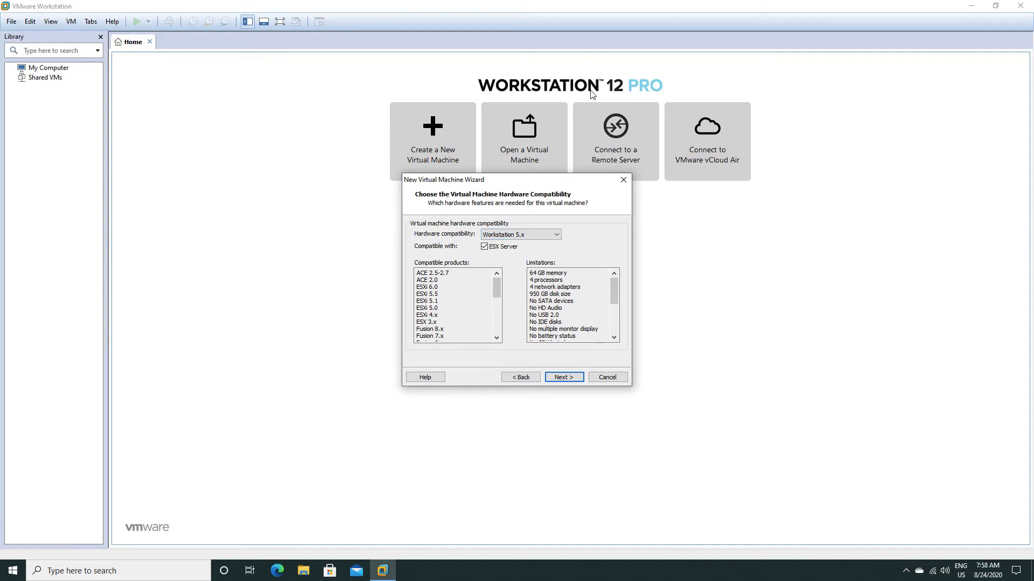
left_click(507, 240)
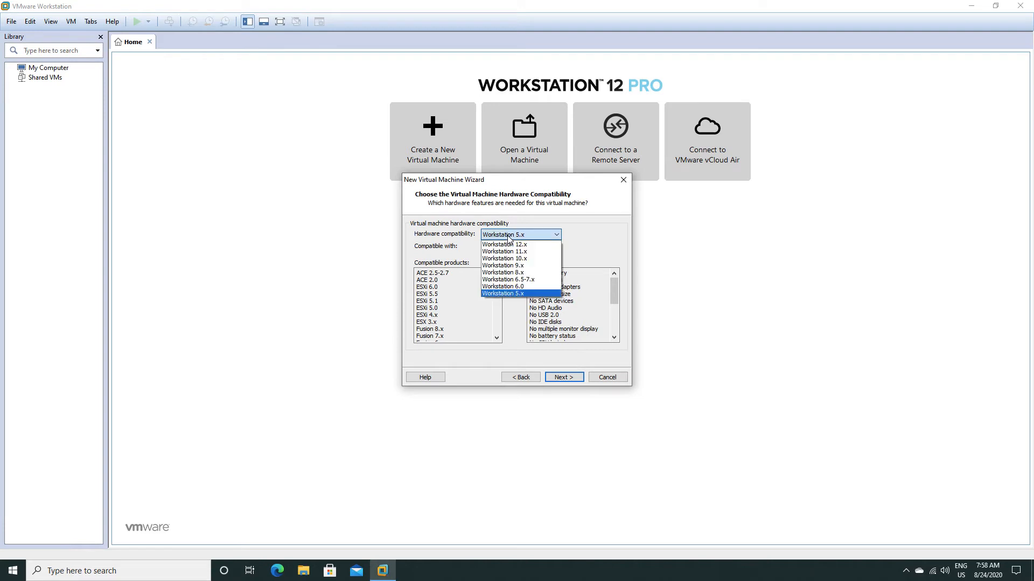
left_click(504, 247)
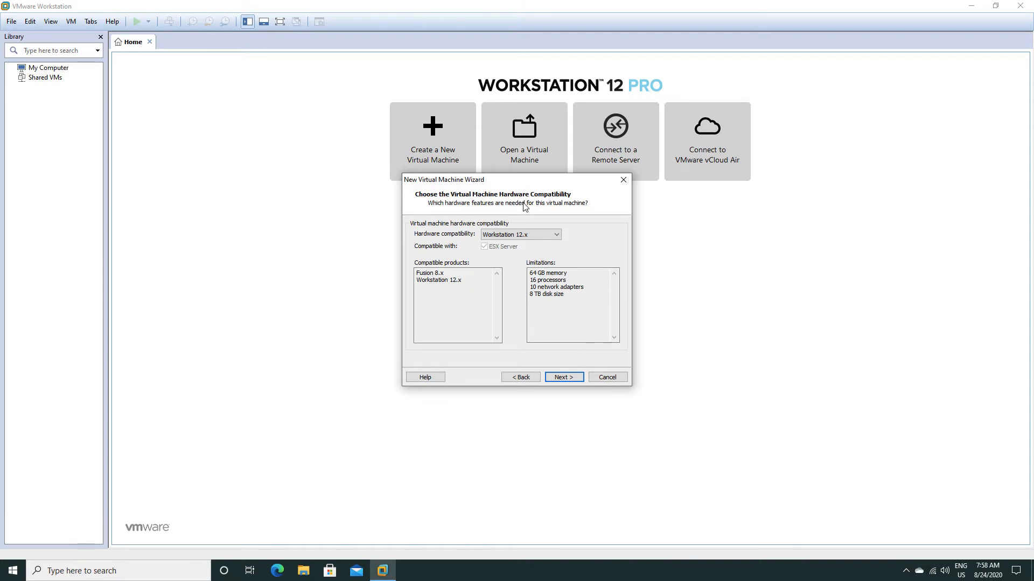
Accept Workstation 12.x hardware compatibility and choose to install the guest operating system later on a blank hard disk.
left_click(514, 235)
left_click(518, 243)
left_click(571, 379)
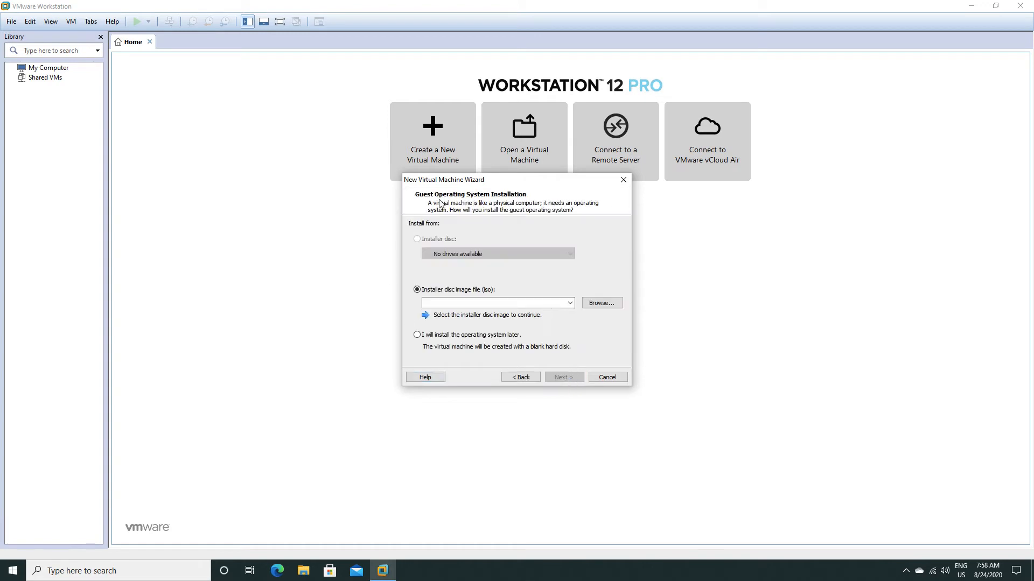
left_click(445, 336)
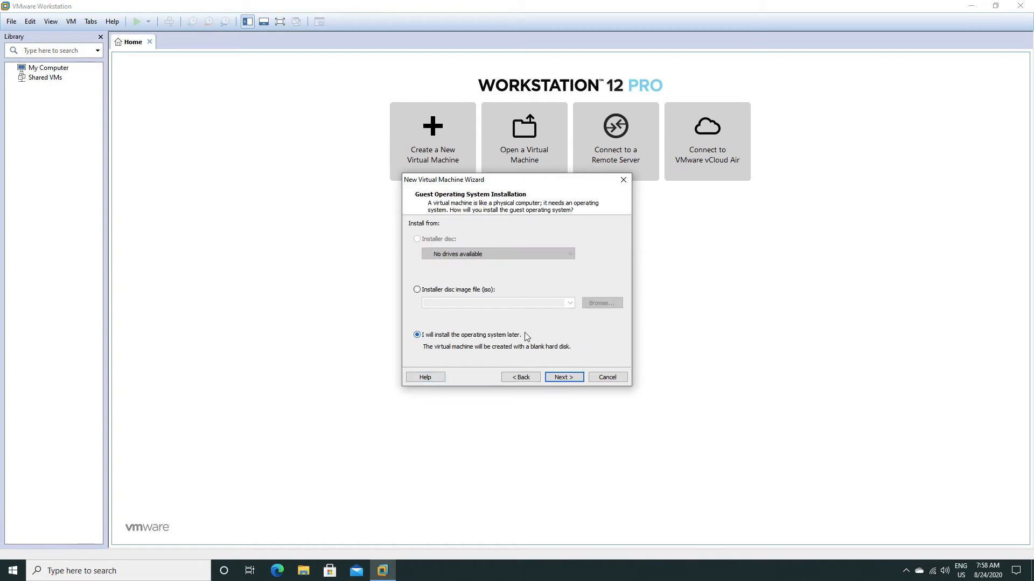
left_click(572, 378)
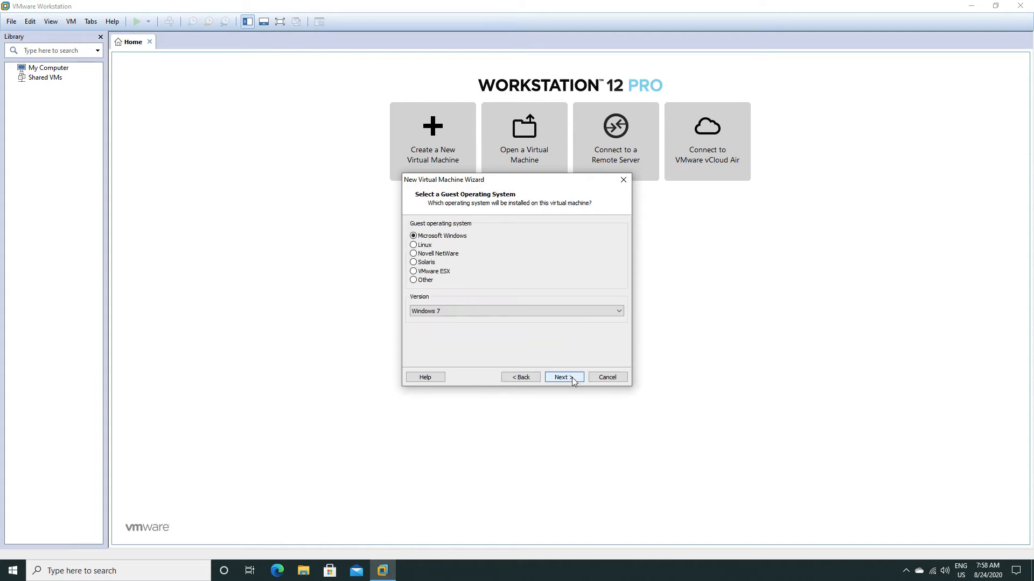
Set the guest operating system to Linux with the Ubuntu 64-bit version.
left_click(414, 245)
left_click(445, 312)
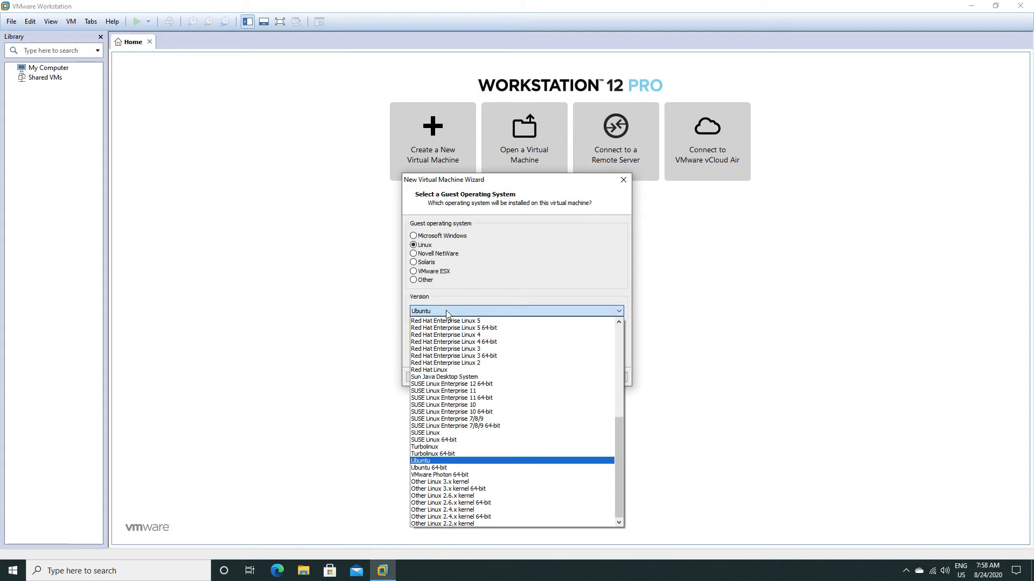
left_click(438, 469)
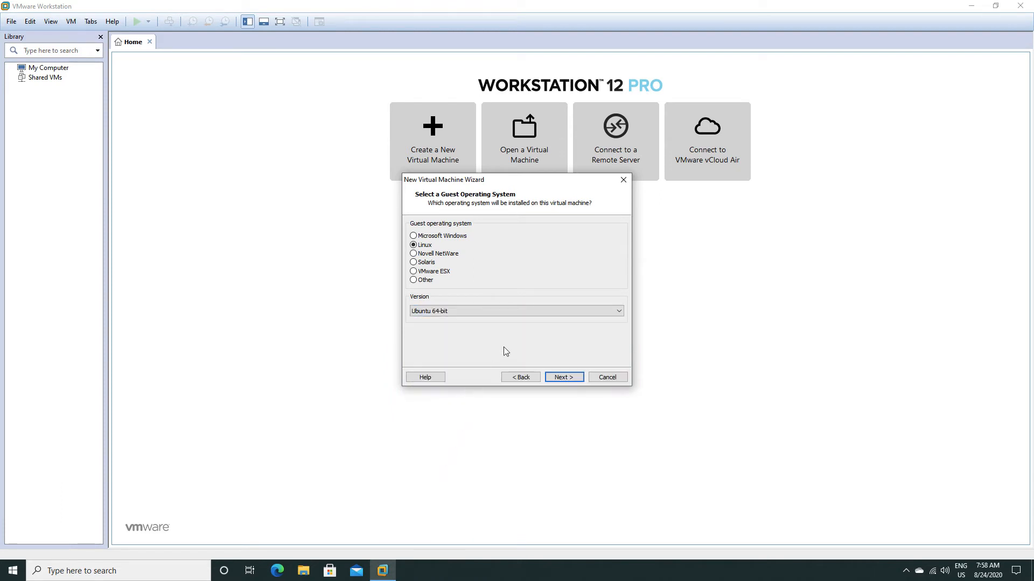
left_click(568, 377)
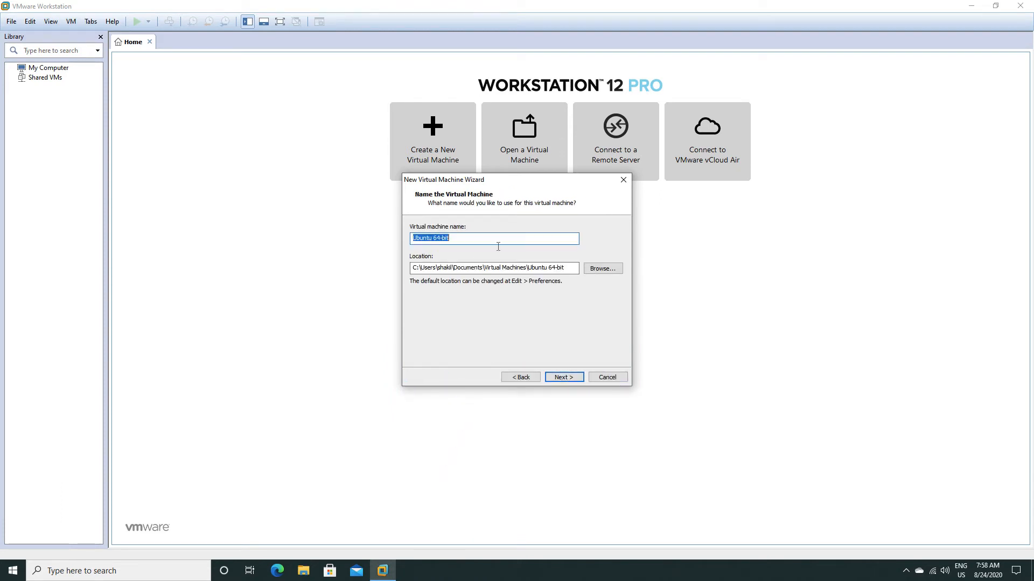
left_click(603, 269)
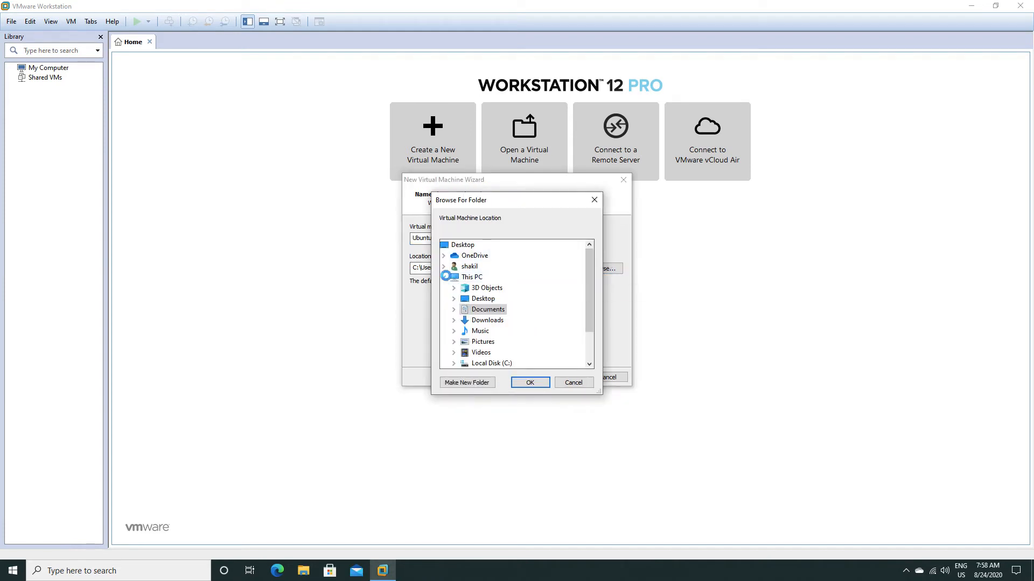
left_click(444, 276)
left_click(443, 277)
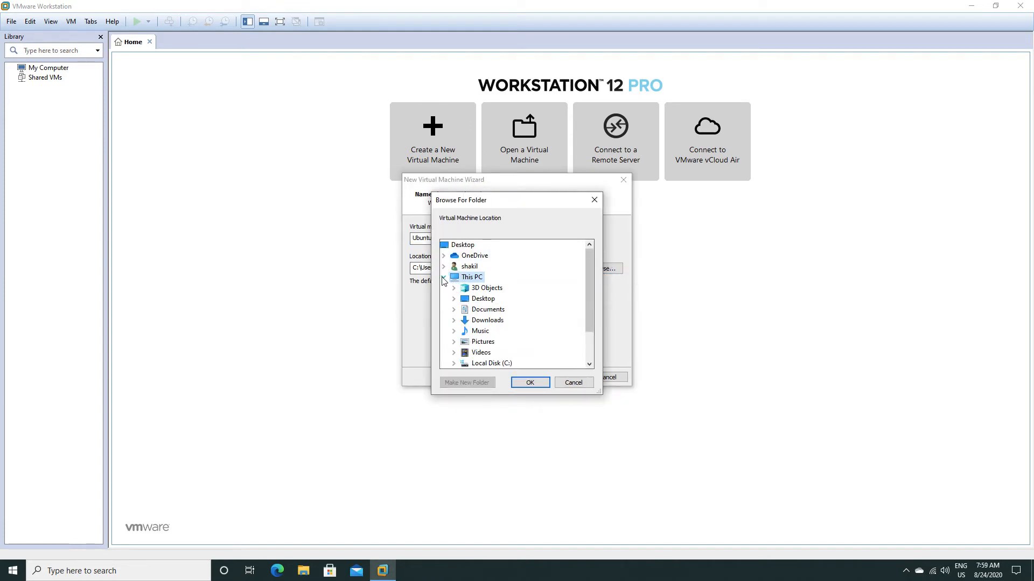
left_click(443, 278)
left_click(573, 384)
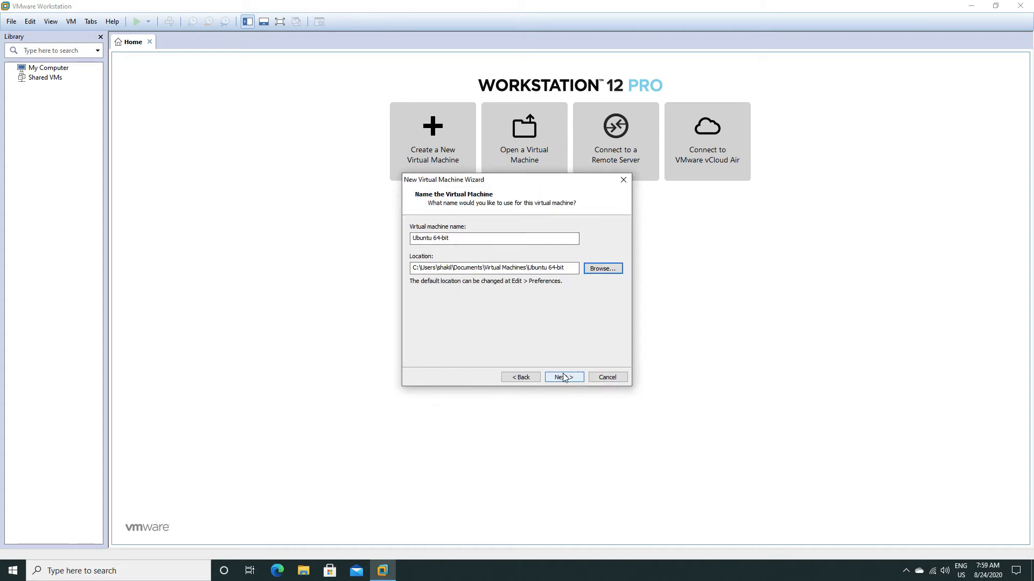
Accept the default virtual machine name and location, and assign 2 processors with 1 core per processor.
left_click(564, 377)
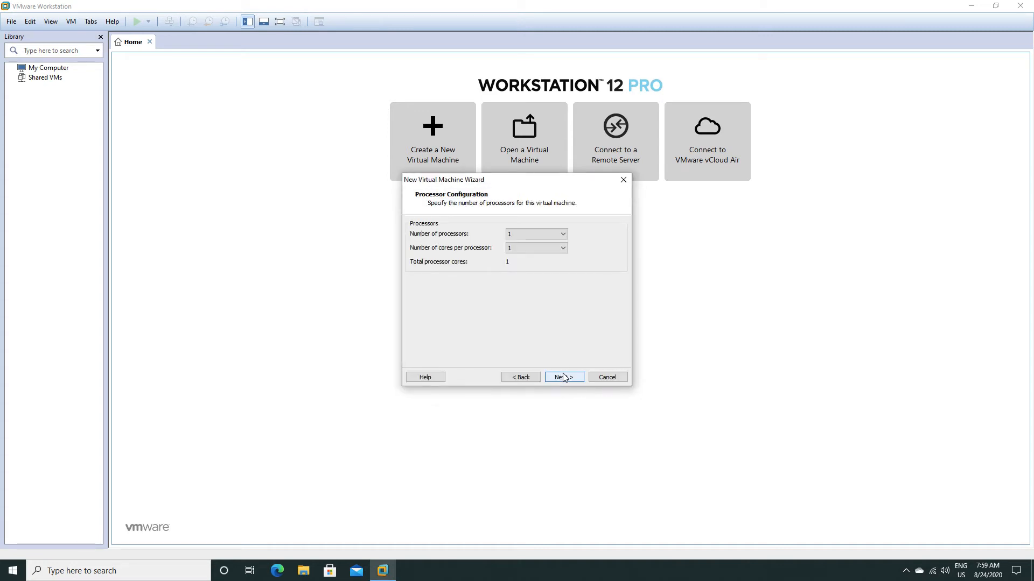
left_click(525, 234)
left_click(513, 250)
left_click(530, 235)
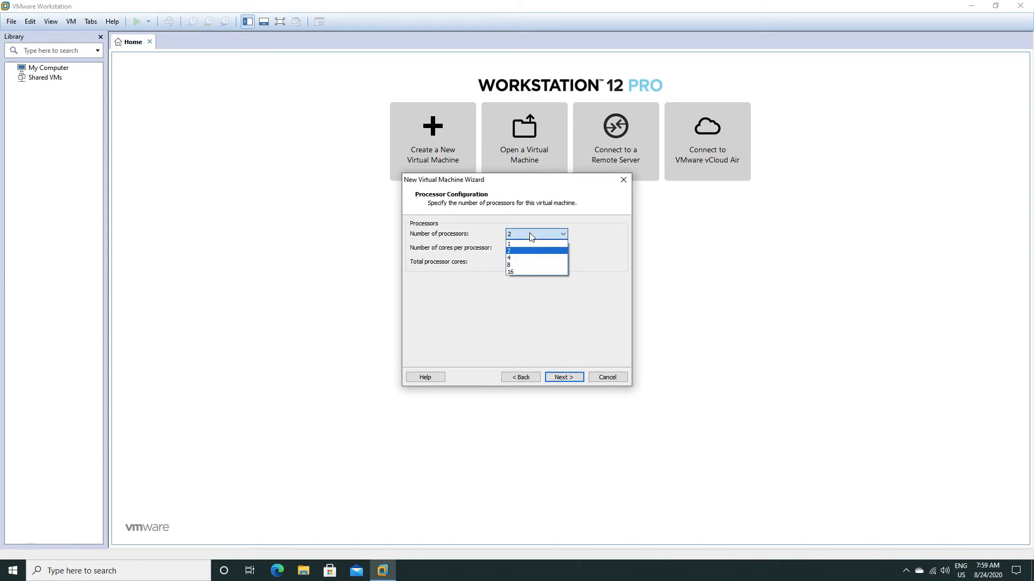
left_click(530, 236)
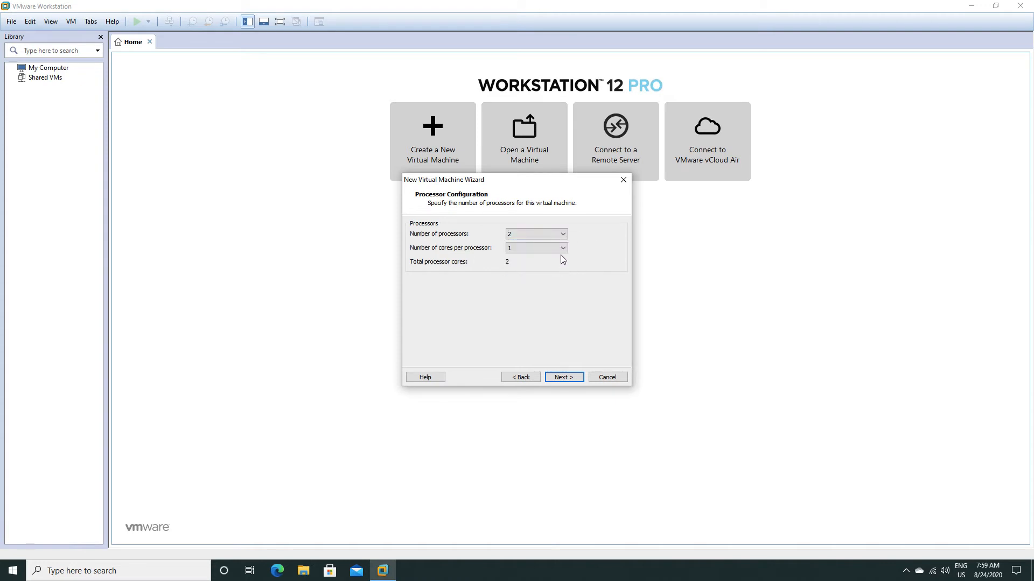
left_click(558, 377)
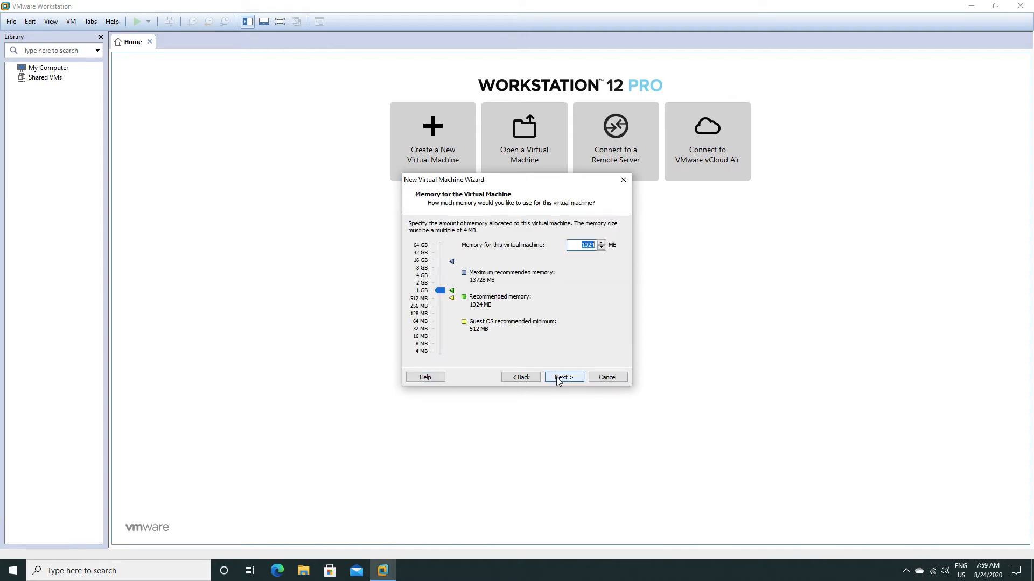
Allocate 4096 MB of memory to the virtual machine and keep network address translation (NAT) as its network type.
type("4096")
left_click(563, 378)
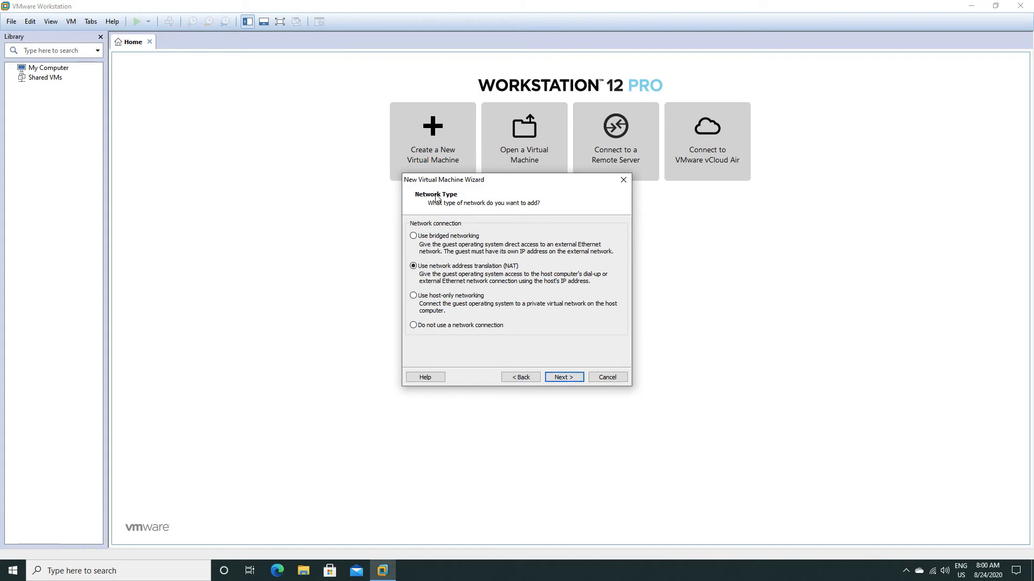
left_click(561, 379)
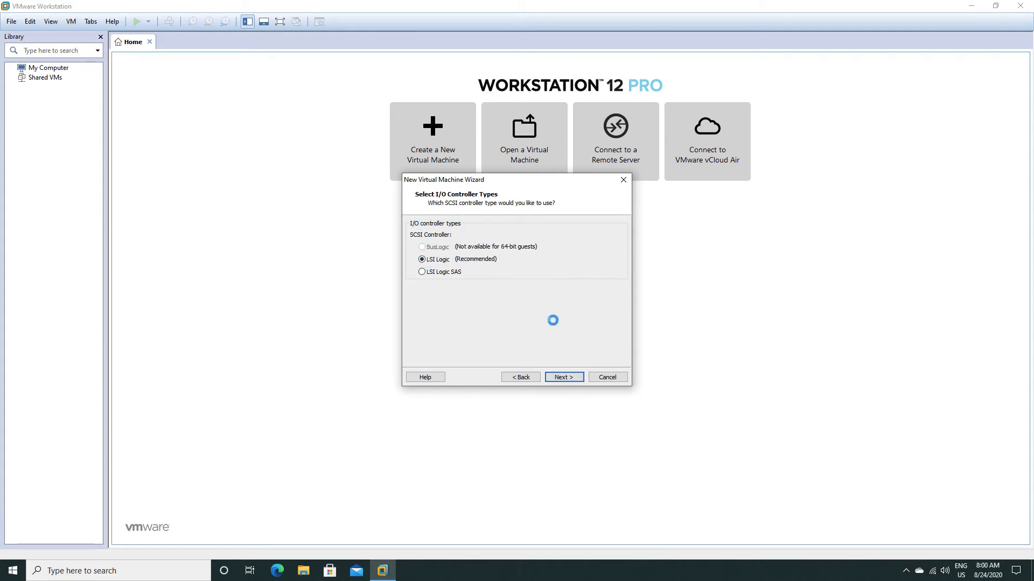
Keep the recommended LSI Logic controller and choose to create a new virtual disk of type SCSI.
left_click(563, 378)
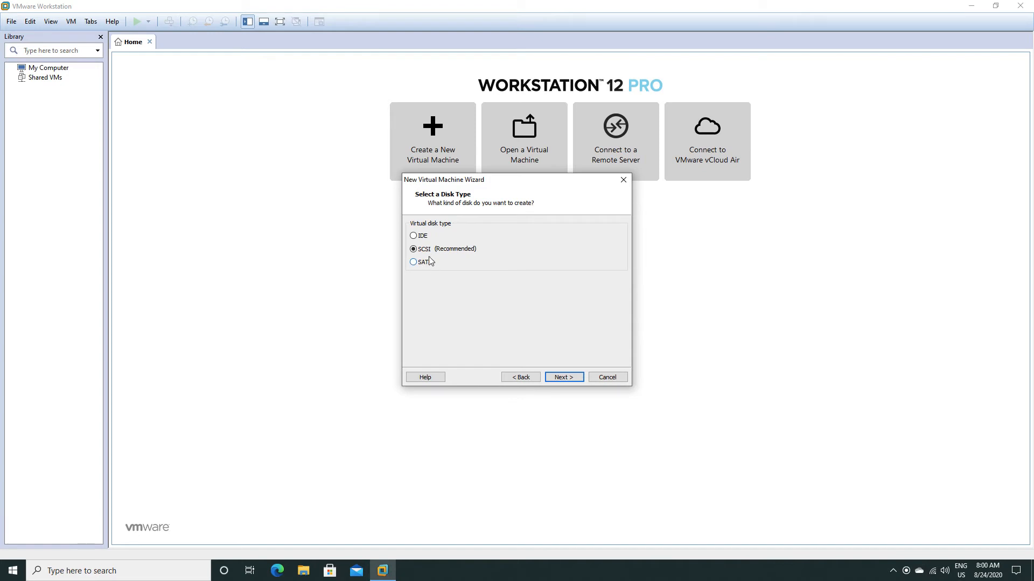
left_click(561, 378)
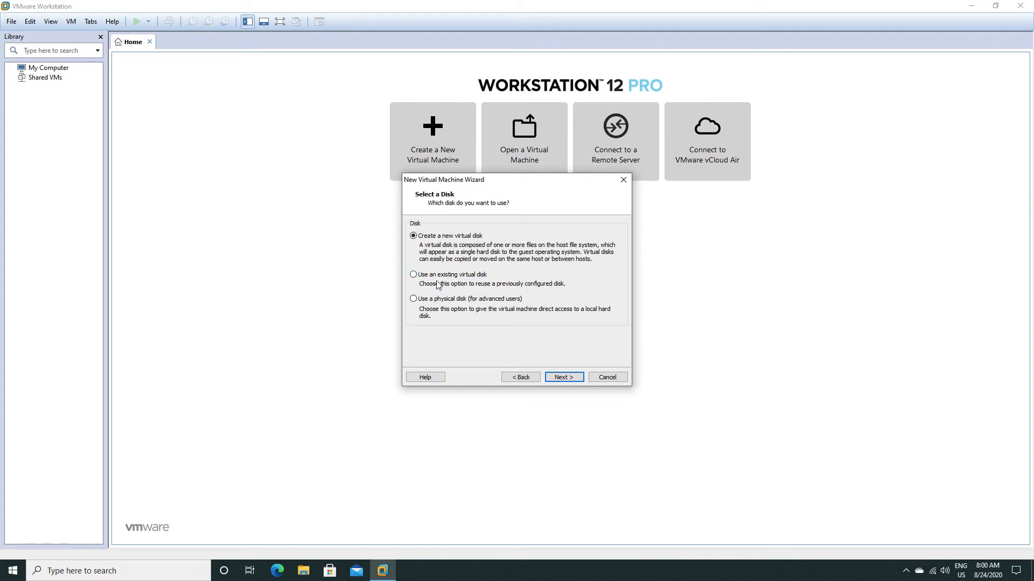
left_click(562, 377)
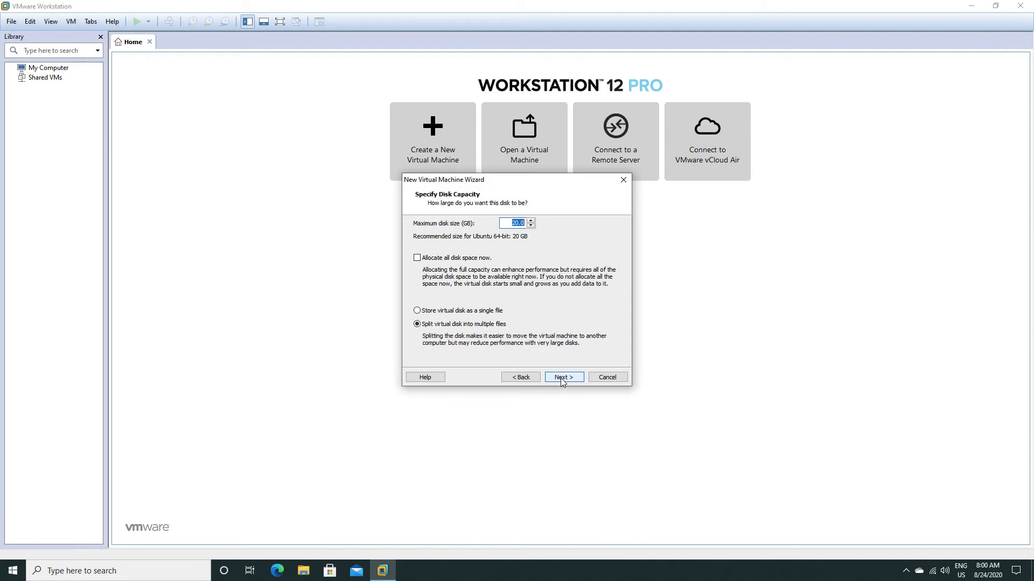
Set the maximum disk size to 50 GB, stored as a single file, and accept Ubuntu 64-bit.vmdk as the disk file.
type("50")
left_click(452, 311)
left_click(523, 223)
left_click(560, 378)
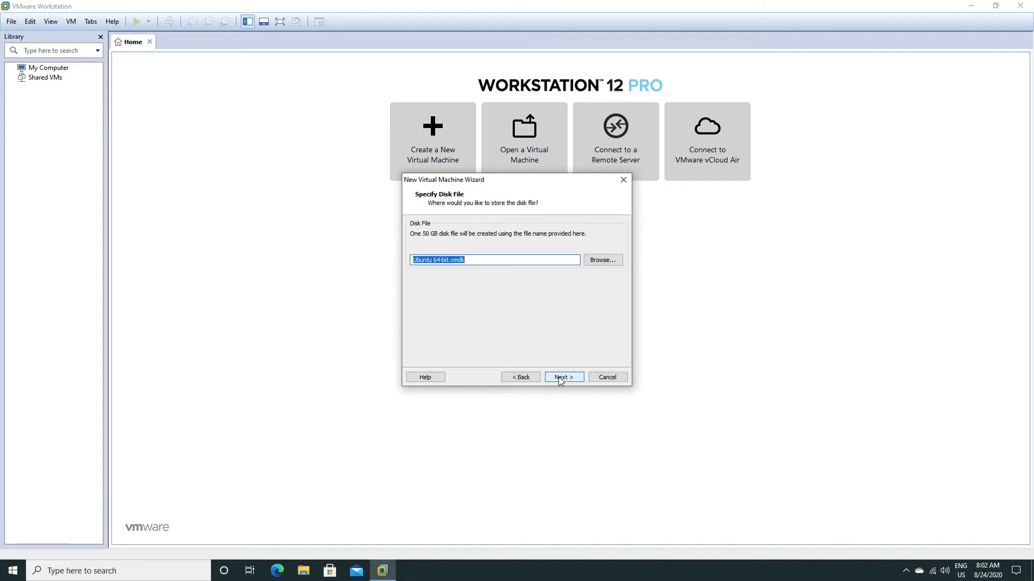
left_click(558, 378)
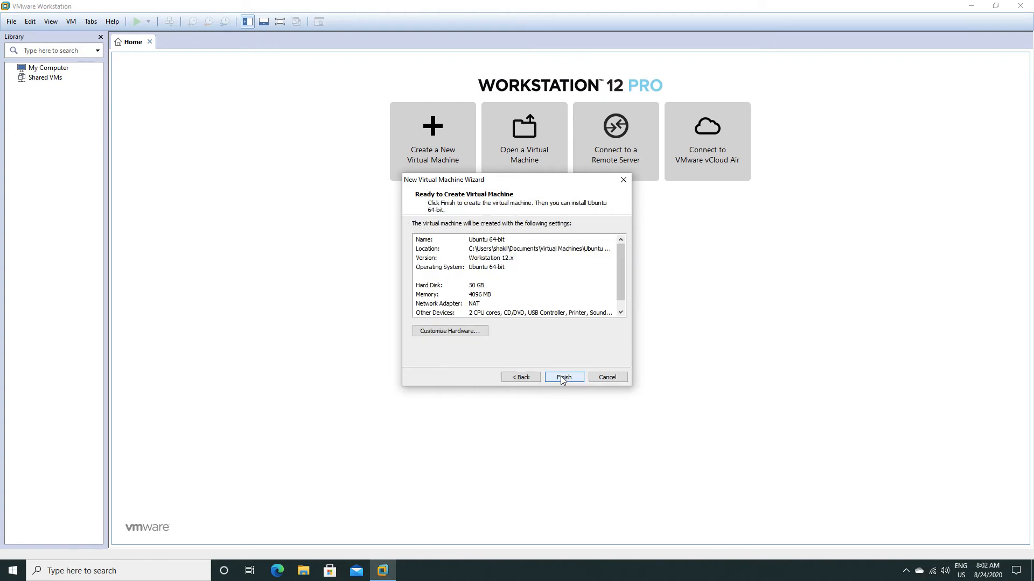
Customize the hardware so the CD/DVD drive uses the Ubuntu ISO image file from the Downloads folder.
left_click(461, 330)
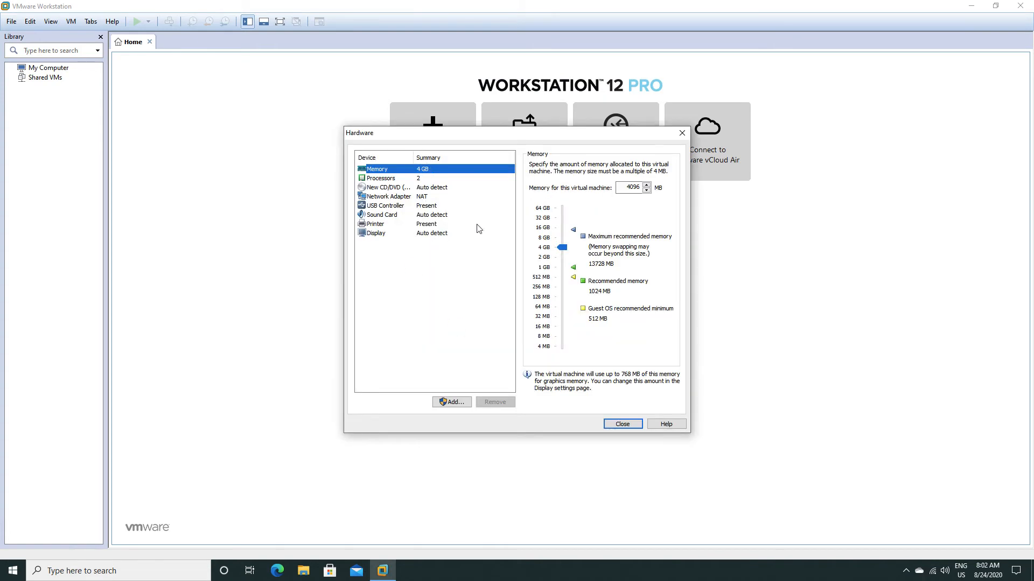
left_click(387, 188)
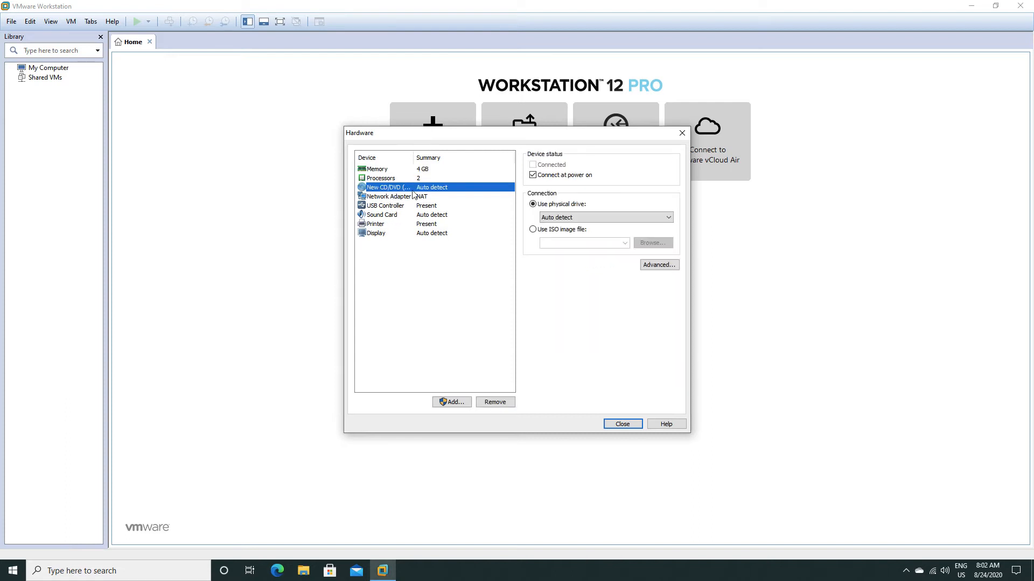
left_click(548, 233)
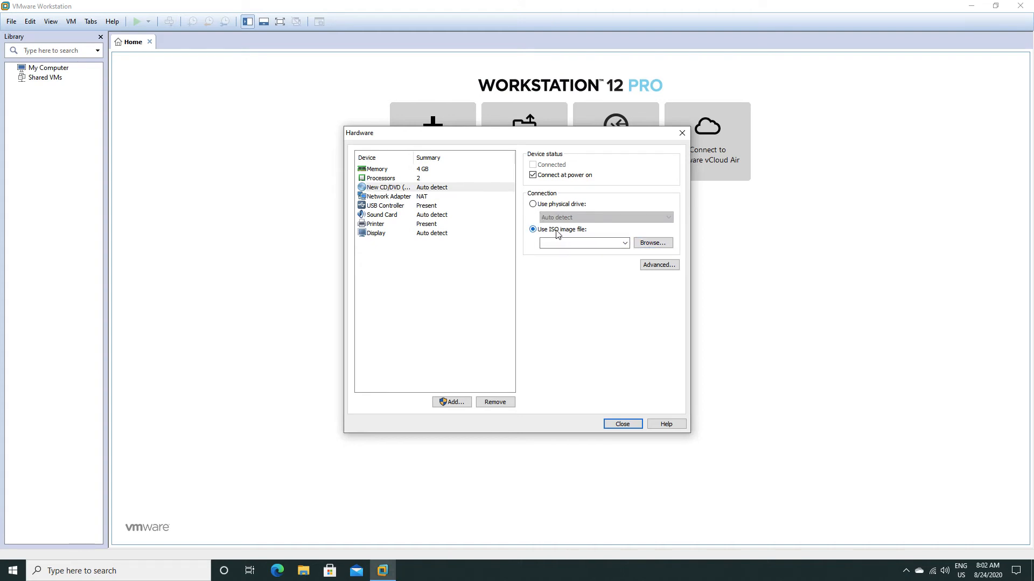
left_click(646, 243)
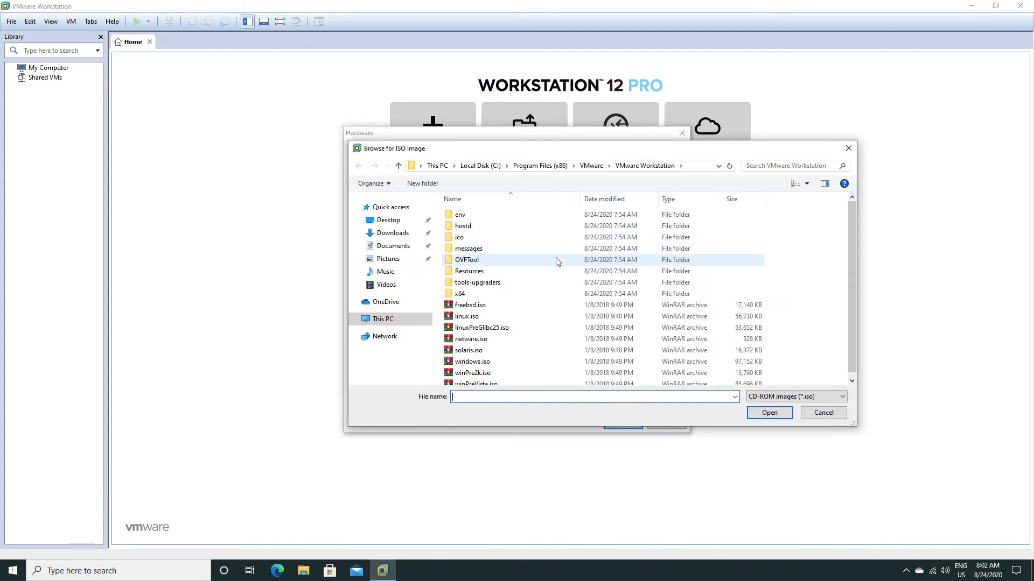
left_click(405, 235)
double_click(512, 235)
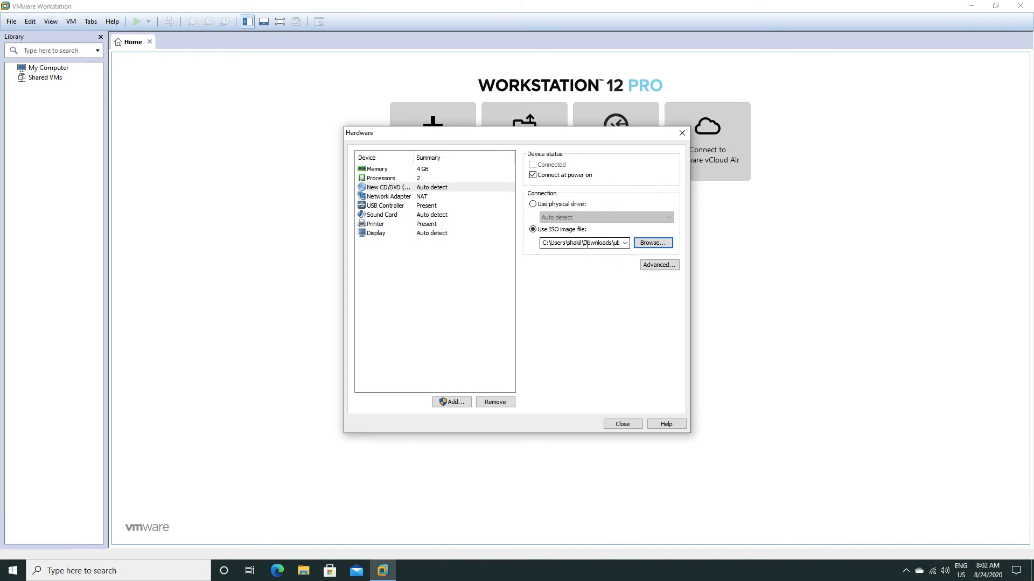
left_click(622, 424)
Finish creating the virtual machine and power it on, accepting the recommended keyboard hook timeout update.
left_click(557, 377)
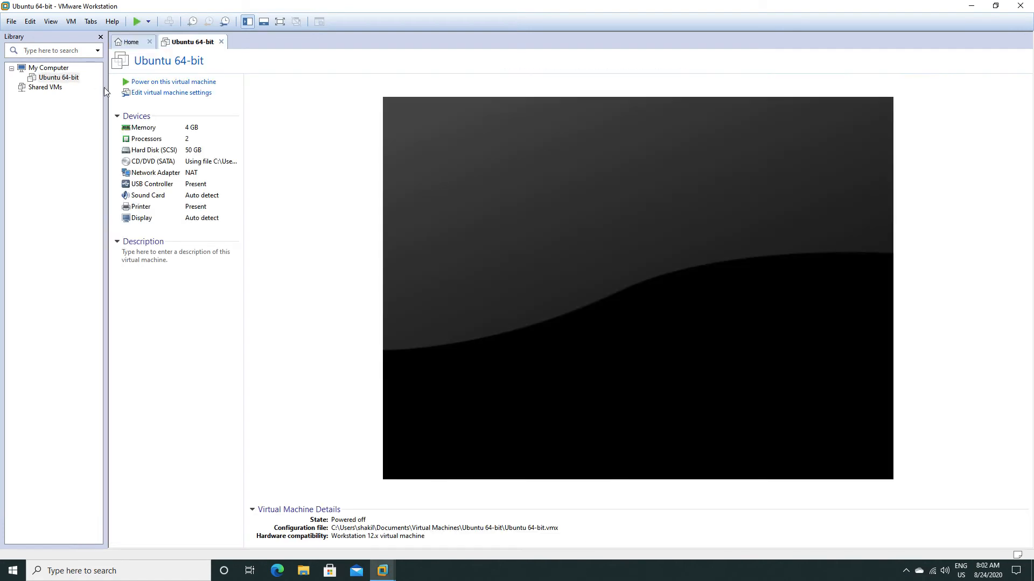
left_click(183, 84)
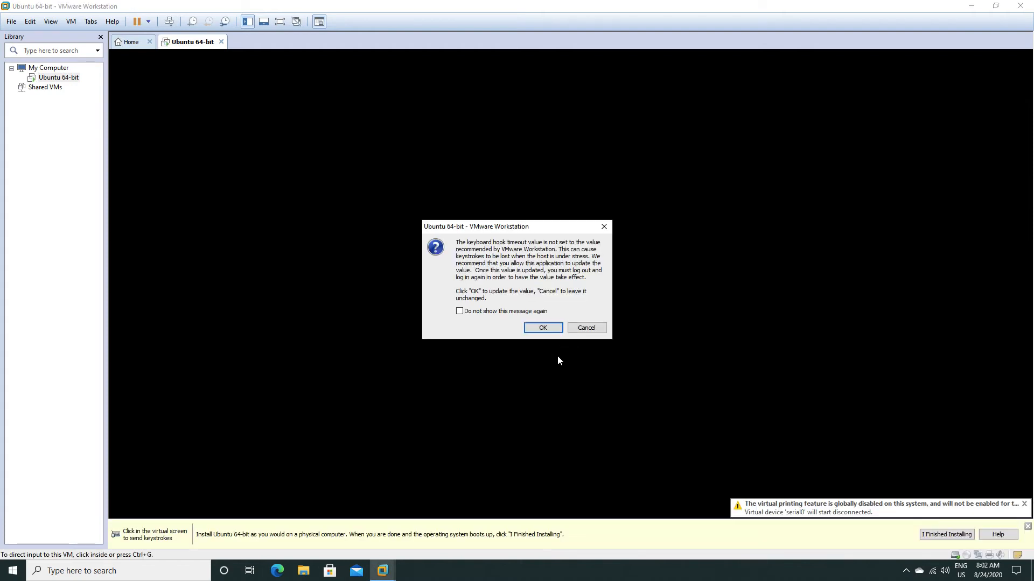
left_click(539, 329)
left_click(503, 330)
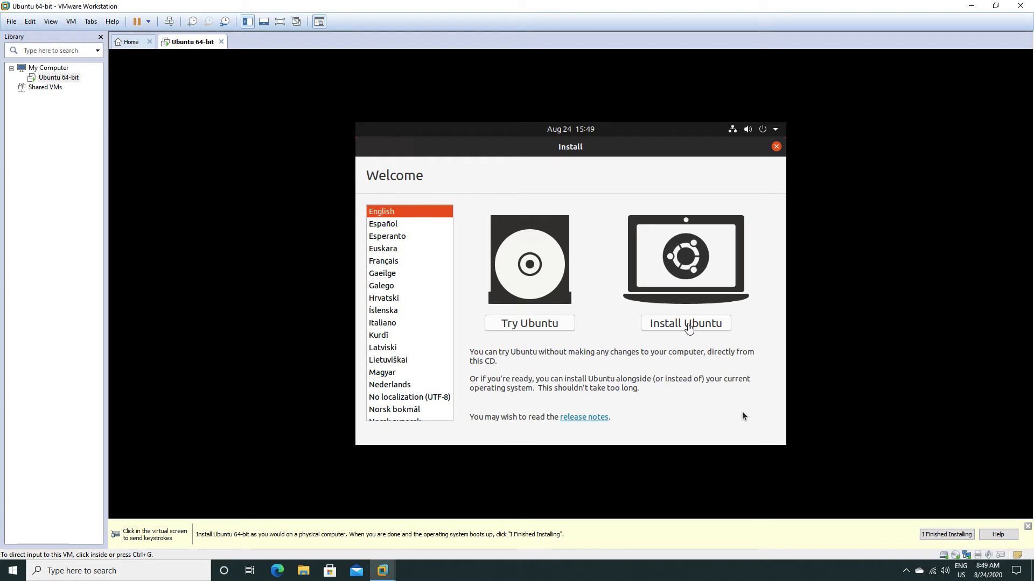
Start installing Ubuntu with the English (US) keyboard layout, and include third-party software for graphics and Wi-Fi hardware in the normal installation.
left_click(741, 416)
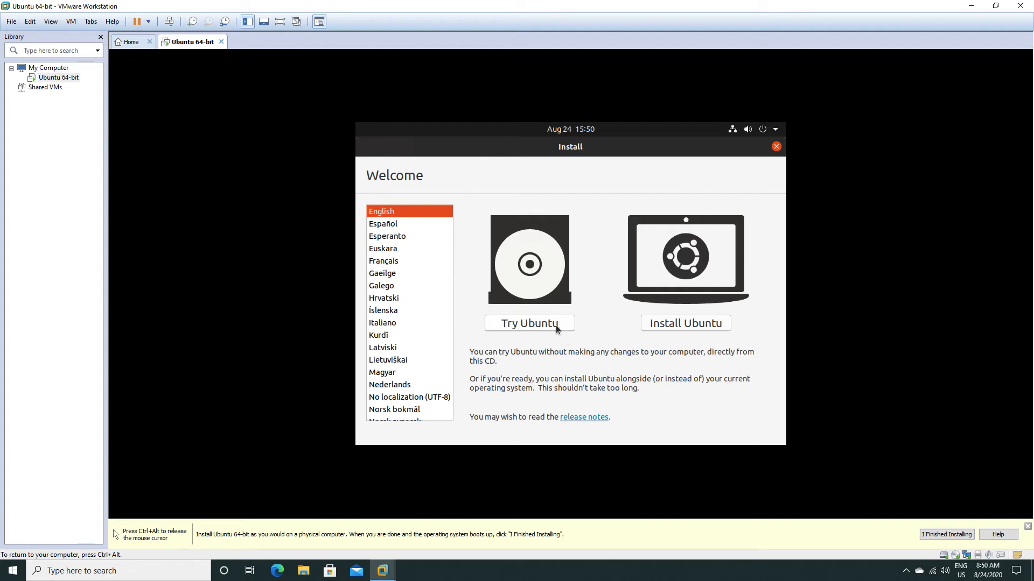
left_click(691, 323)
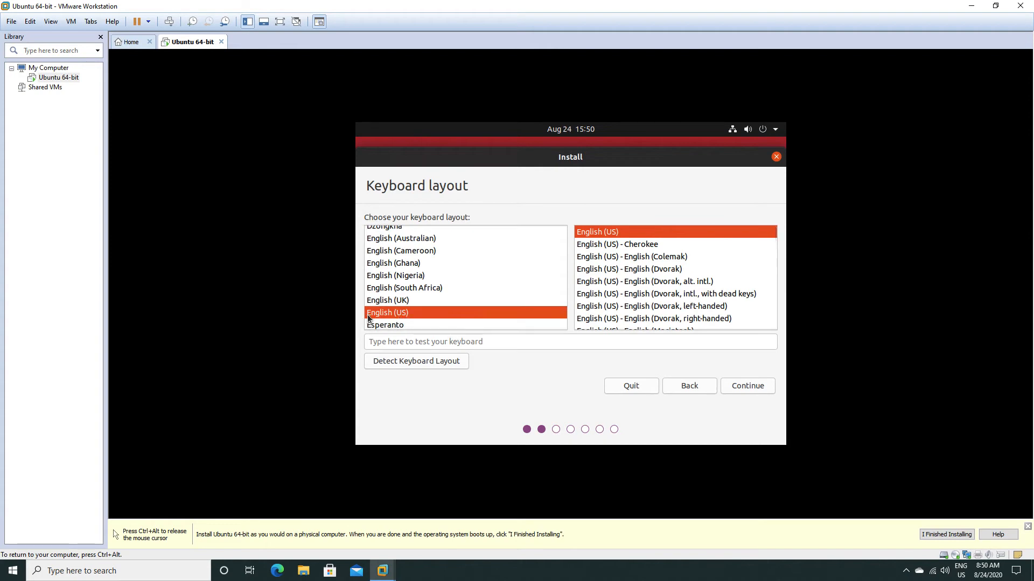
left_click(740, 386)
left_click(460, 339)
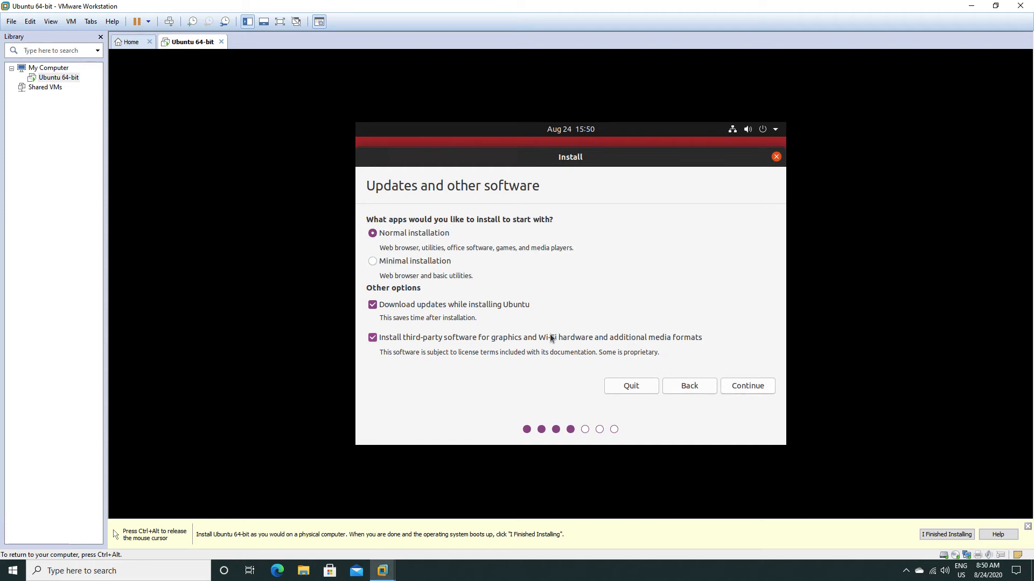
left_click(747, 386)
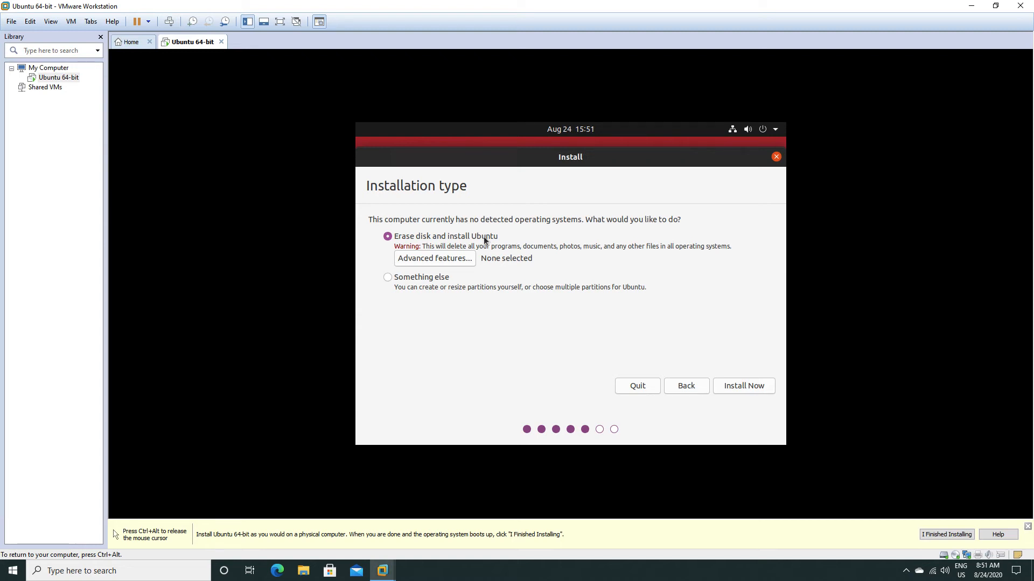
Choose Something else as the installation type and create a new partition table on /dev/sda.
left_click(387, 277)
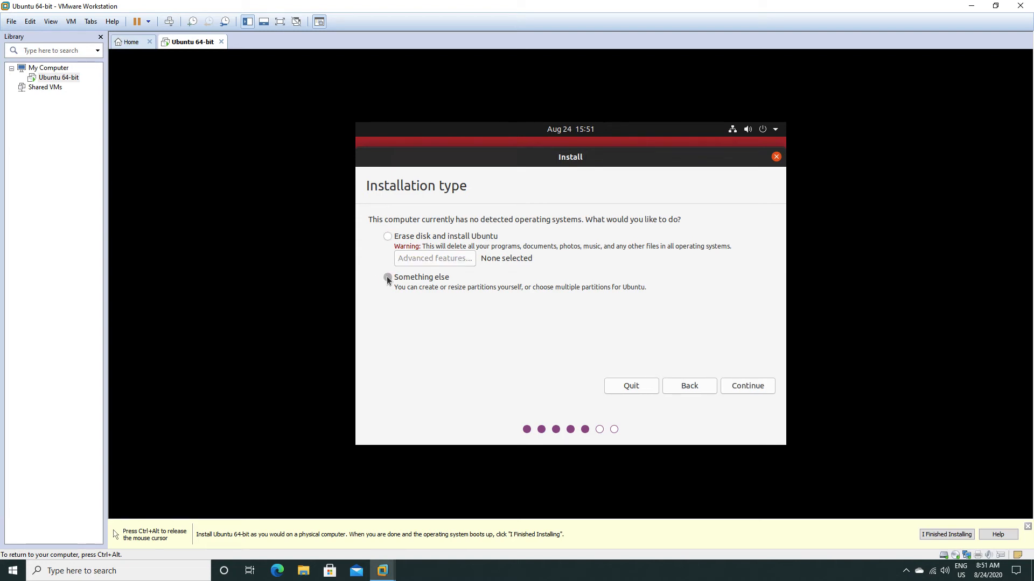
left_click(741, 389)
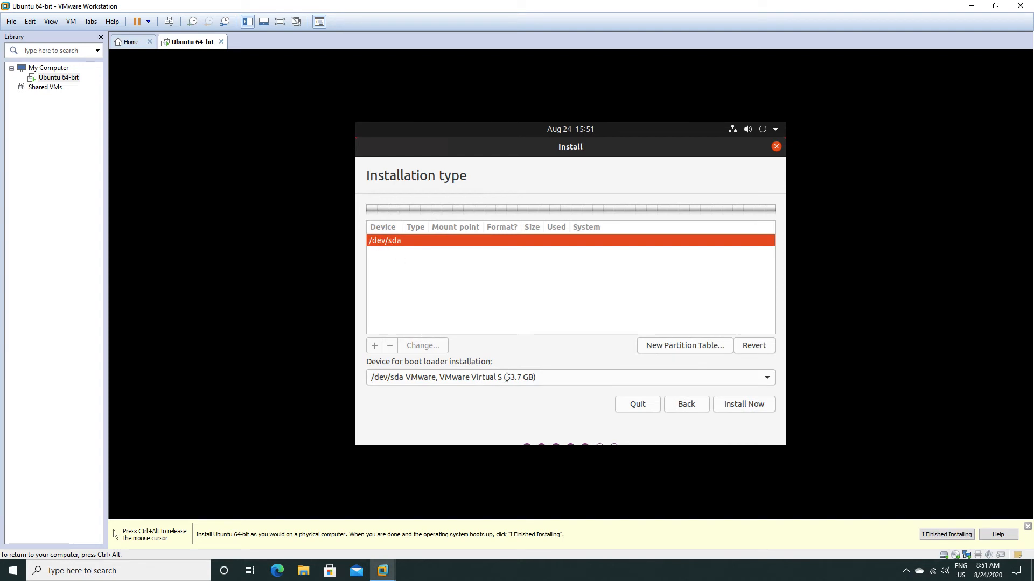
left_click(673, 344)
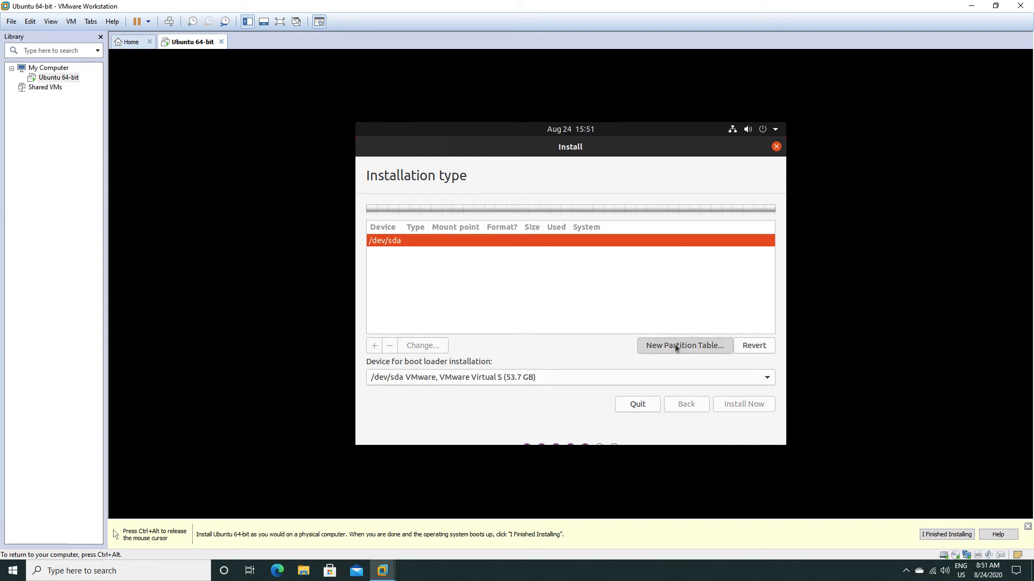
left_click(737, 333)
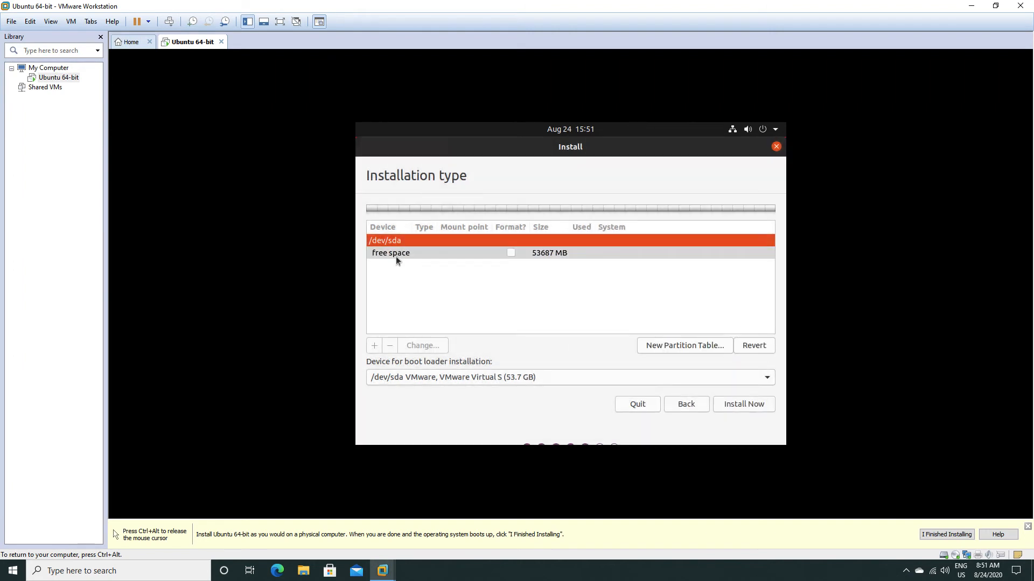
Create an 8000 MB primary partition at the beginning of the free space and use it as swap area.
left_click(380, 253)
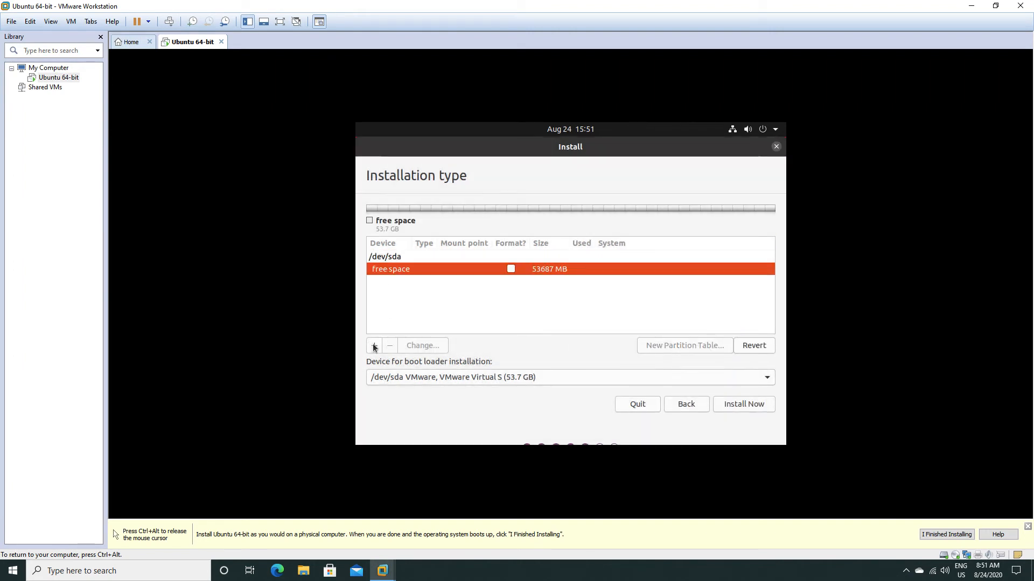
left_click(374, 345)
left_click(631, 315)
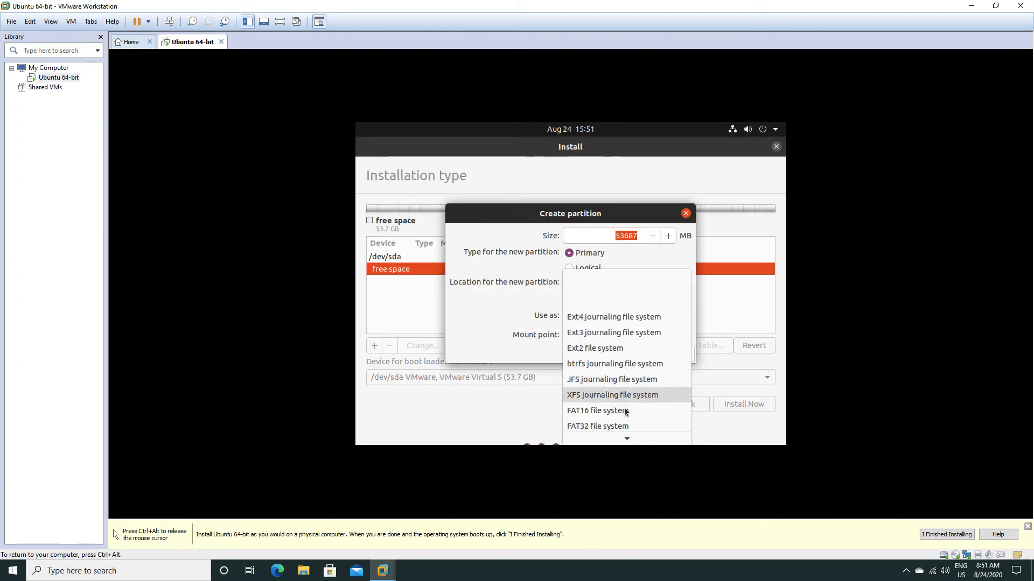
mouse_move(625, 440)
left_click(603, 405)
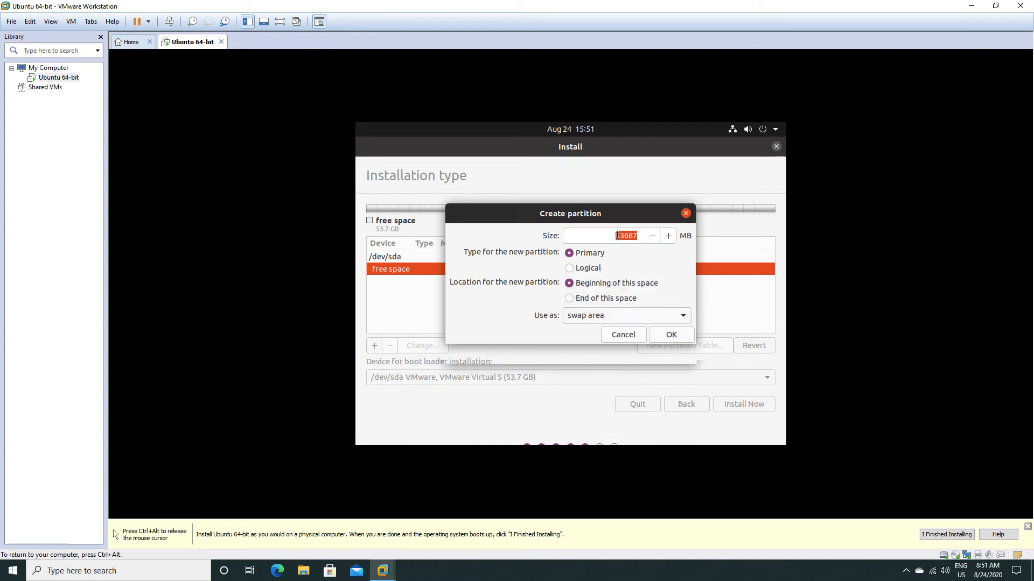
type("8000")
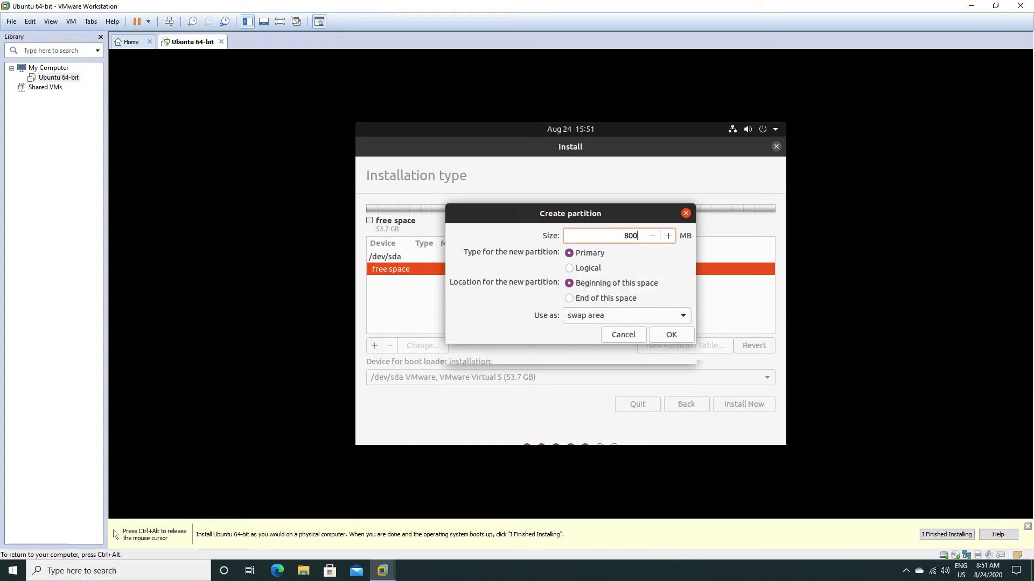
left_click(660, 335)
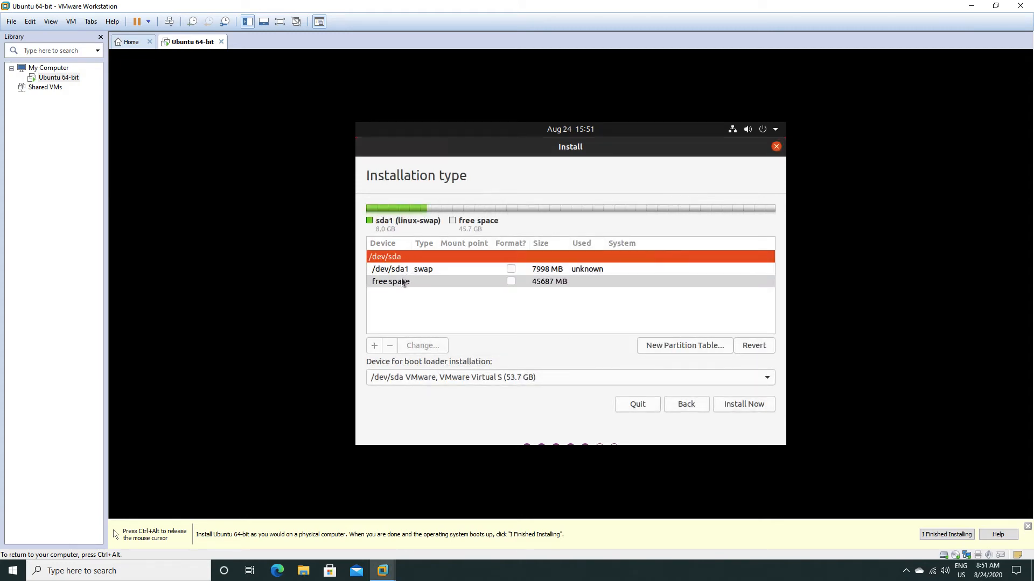
Create a logical Ext4 journaling partition from all the remaining free space with mount point /.
left_click(402, 281)
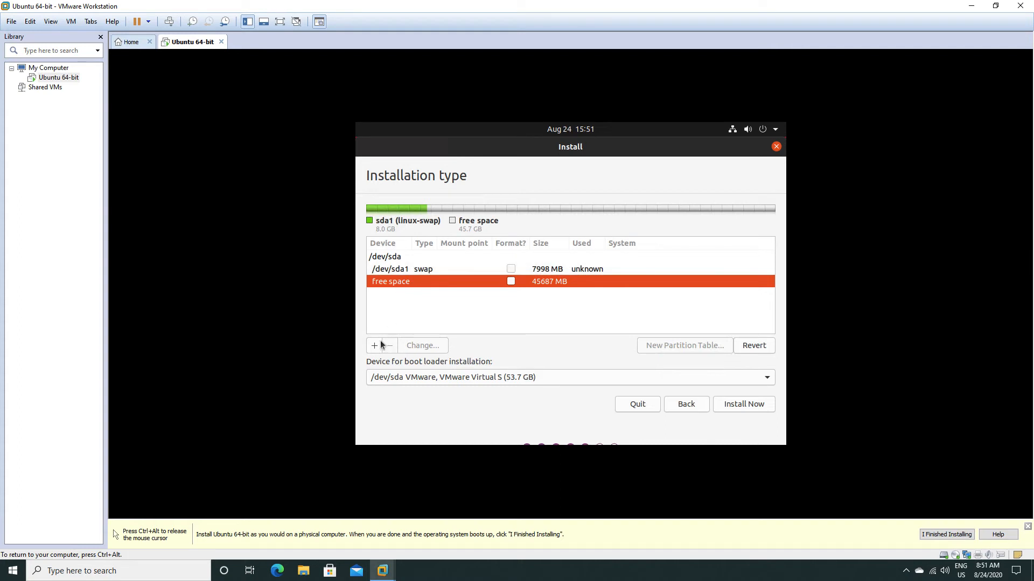
left_click(374, 347)
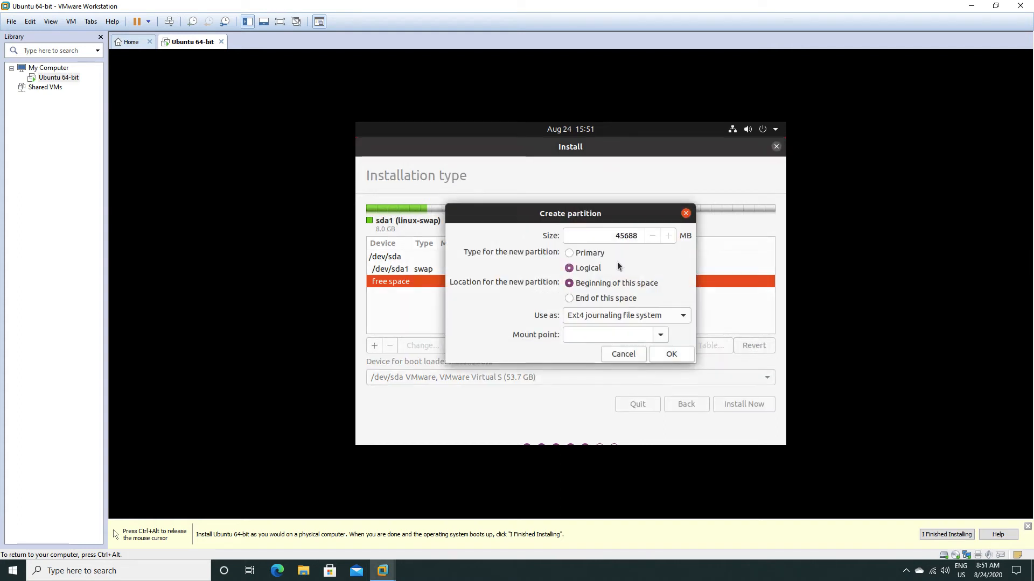
left_click(658, 333)
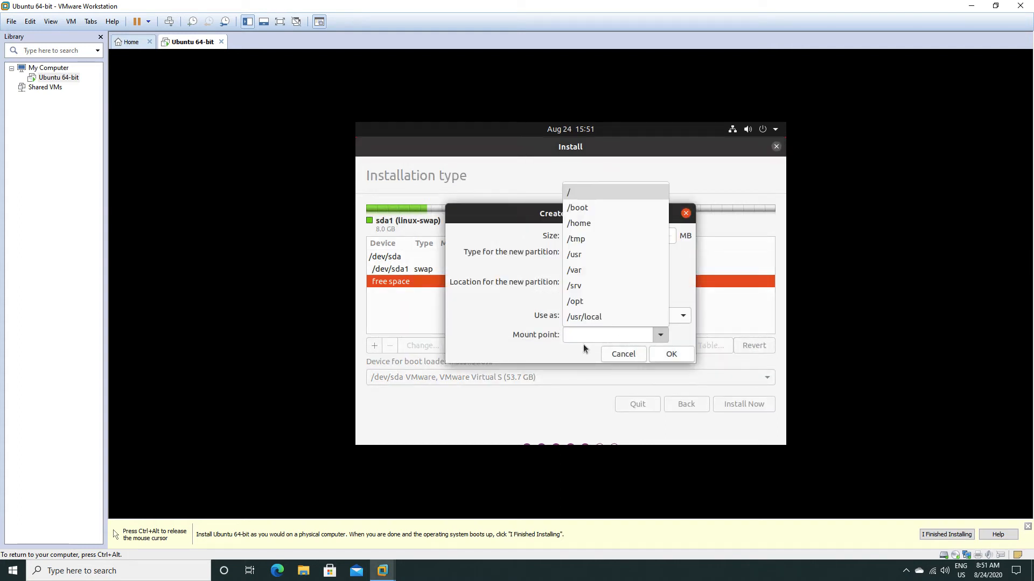
left_click(566, 194)
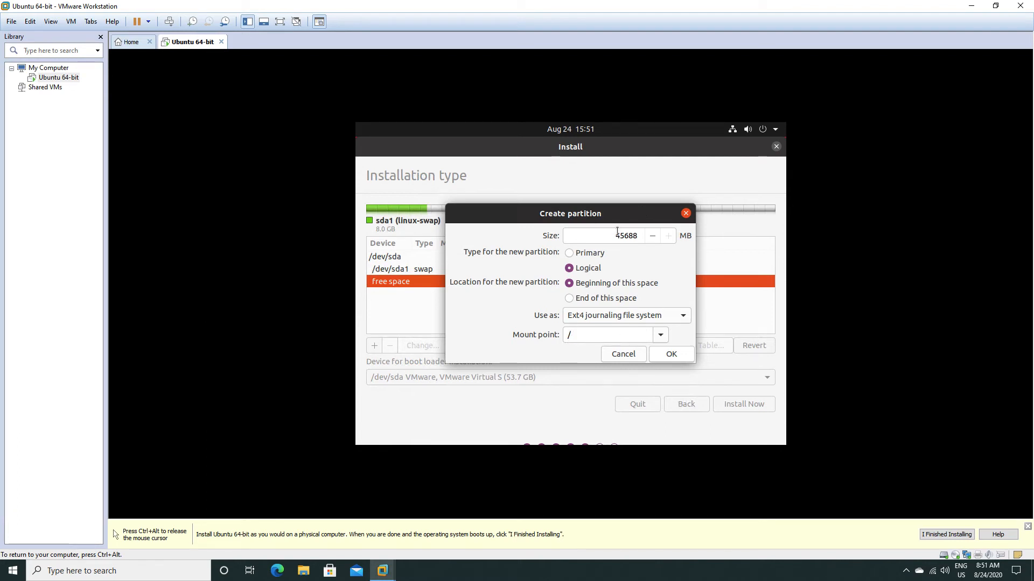
left_click(660, 335)
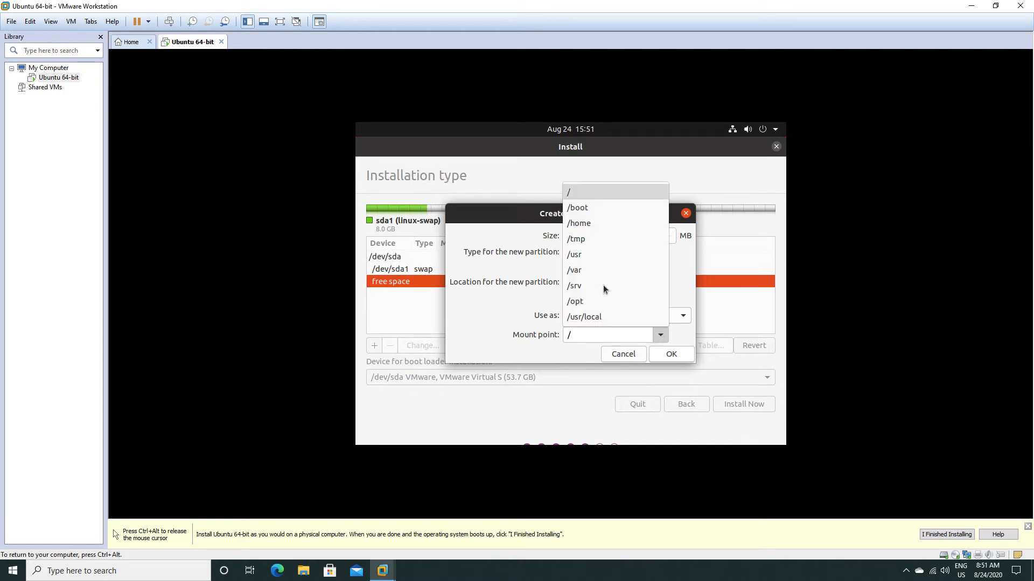
left_click(502, 303)
left_click(665, 356)
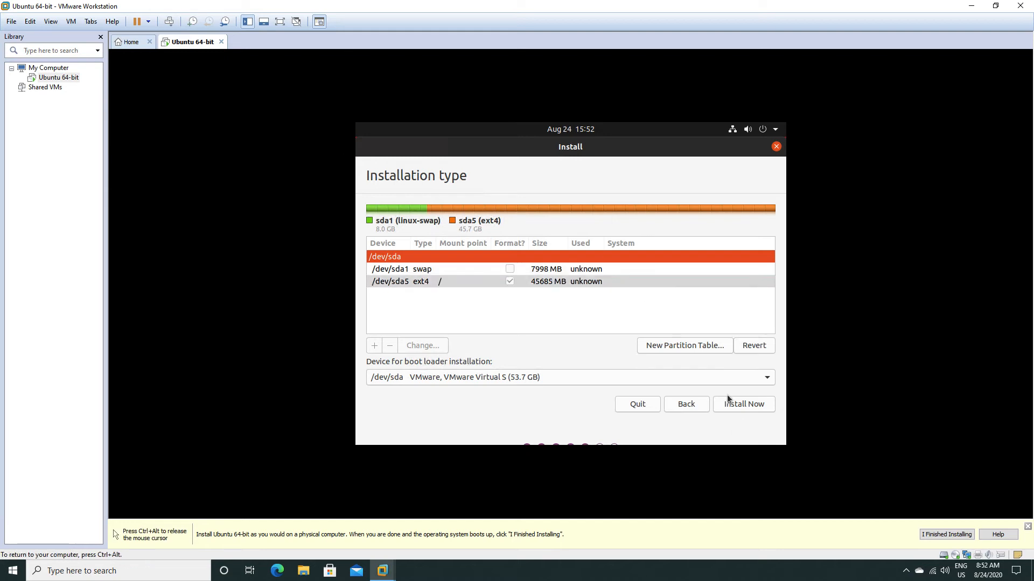
Start the installation with the defined partitions and set the location to Los Angeles.
left_click(735, 409)
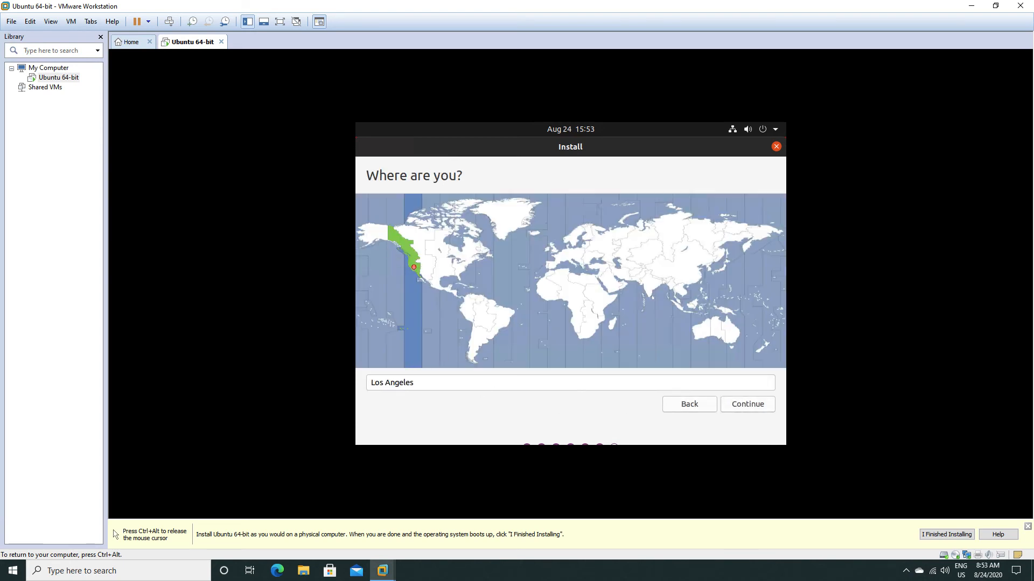
left_click(657, 286)
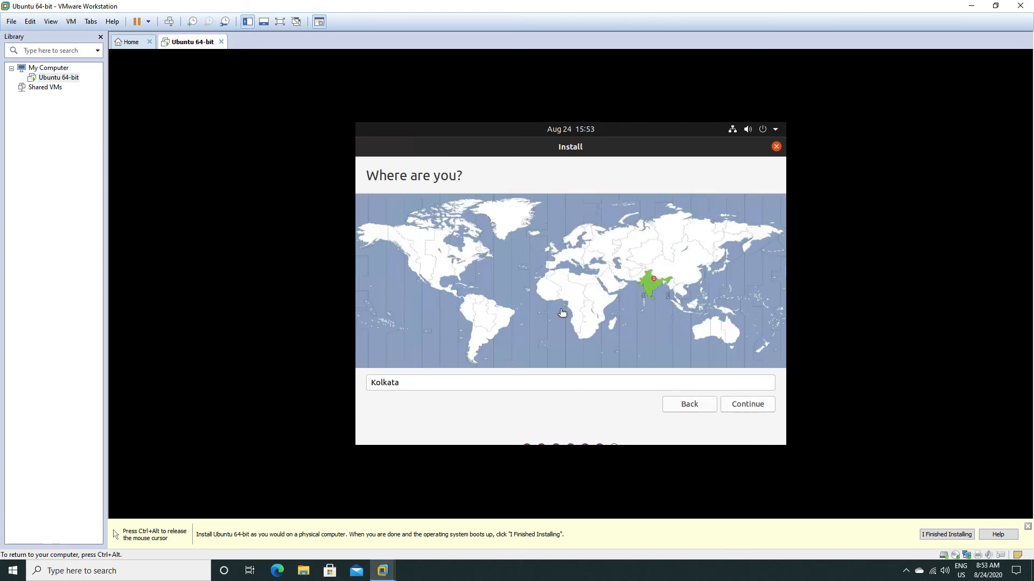
left_click(414, 264)
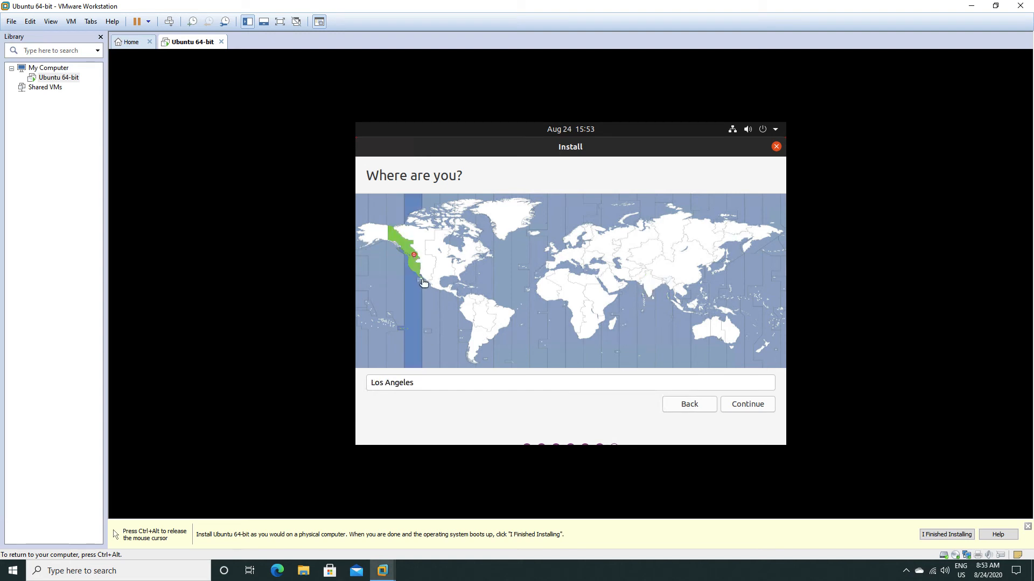
left_click(735, 406)
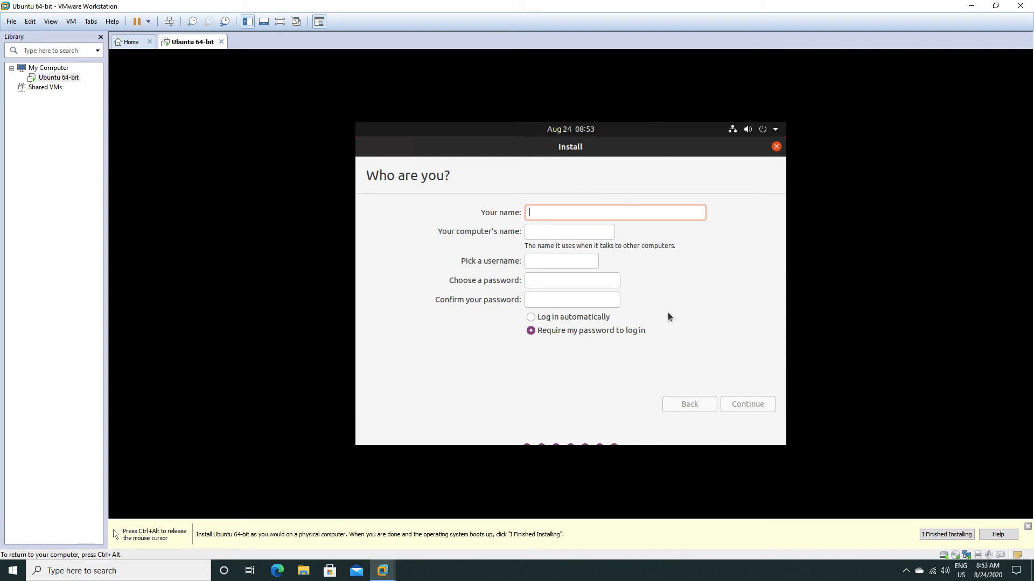
Enter test as the name for the new user account, then enter and confirm the account password.
type("test")
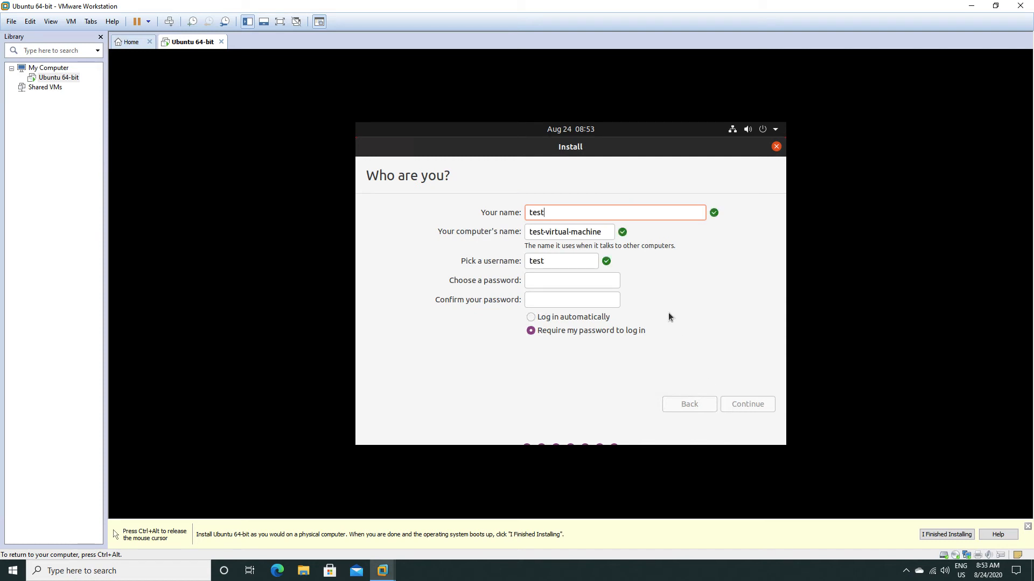
key("Tab")
key("Tab")
key("Tab")
type("test1234")
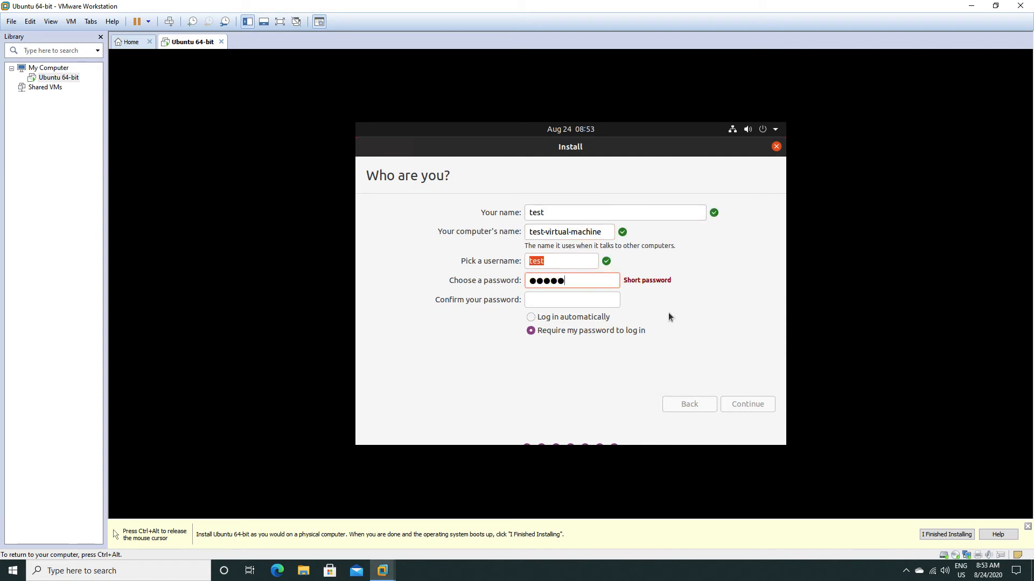
key("Tab")
type("test1")
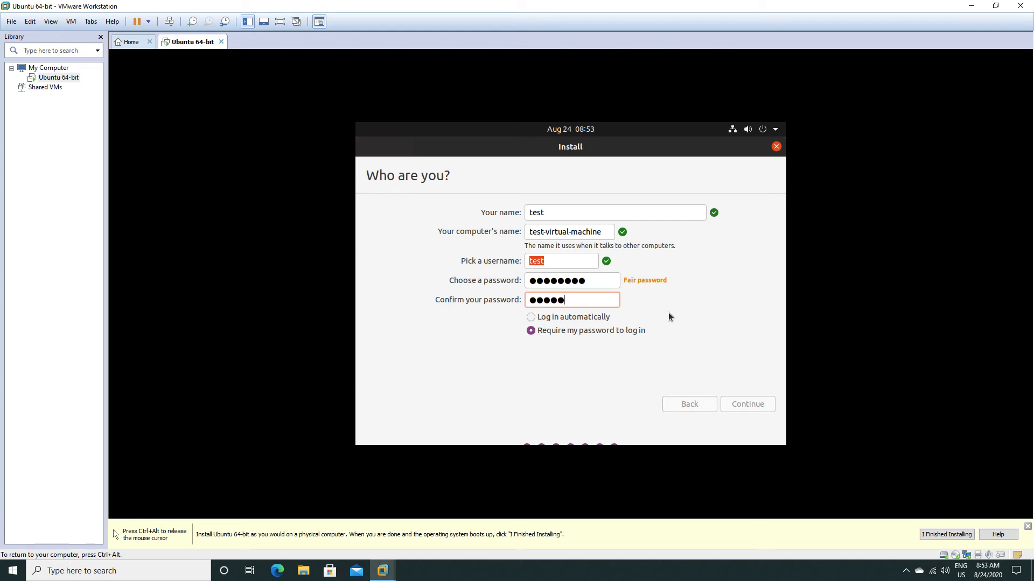
key("BackSpace")
key("BackSpace")
key("BackSpace")
key("BackSpace")
key("BackSpace")
type("test1234")
Require the password to log in and continue with the installation.
left_click(531, 317)
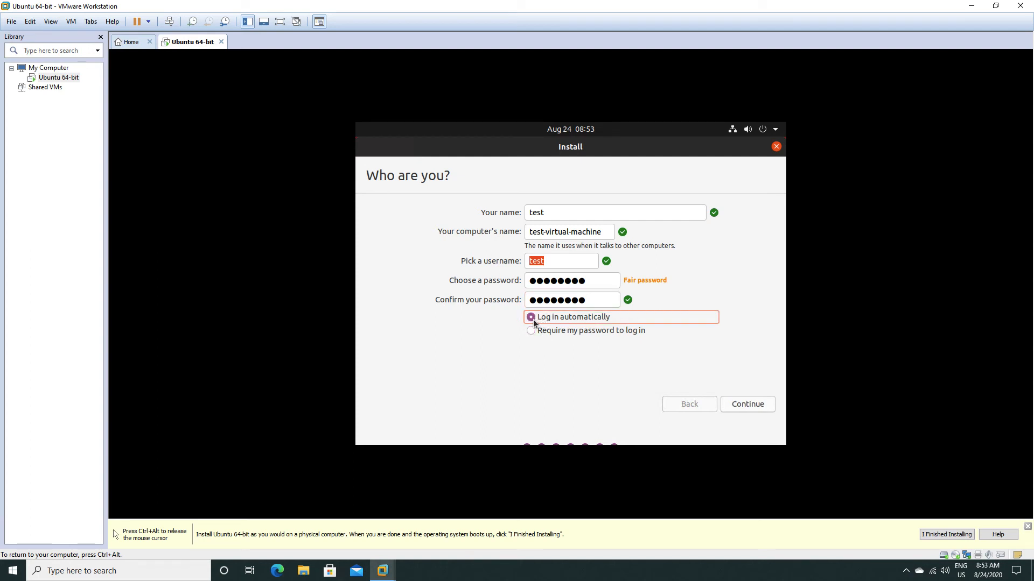
left_click(531, 328)
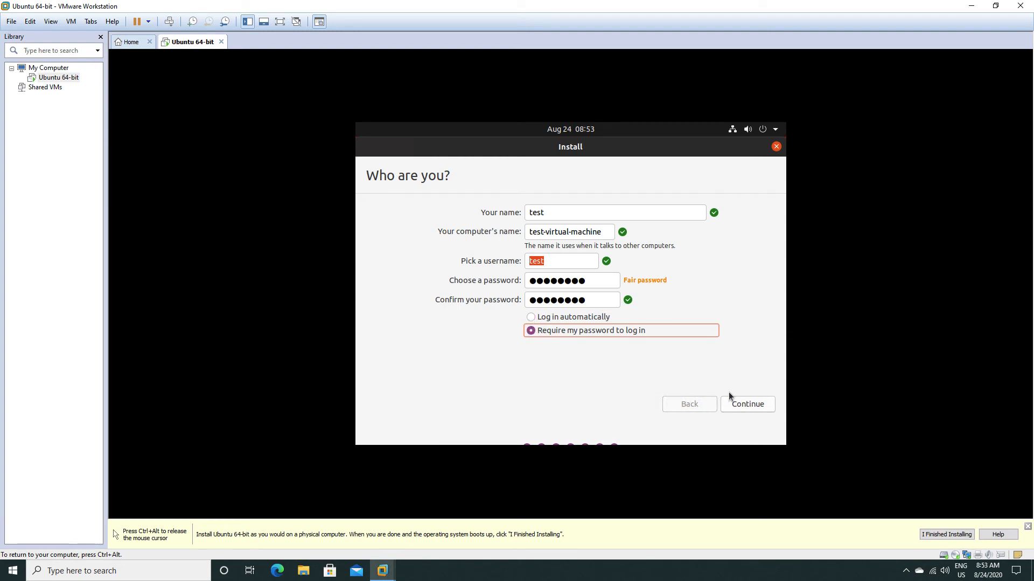
left_click(740, 404)
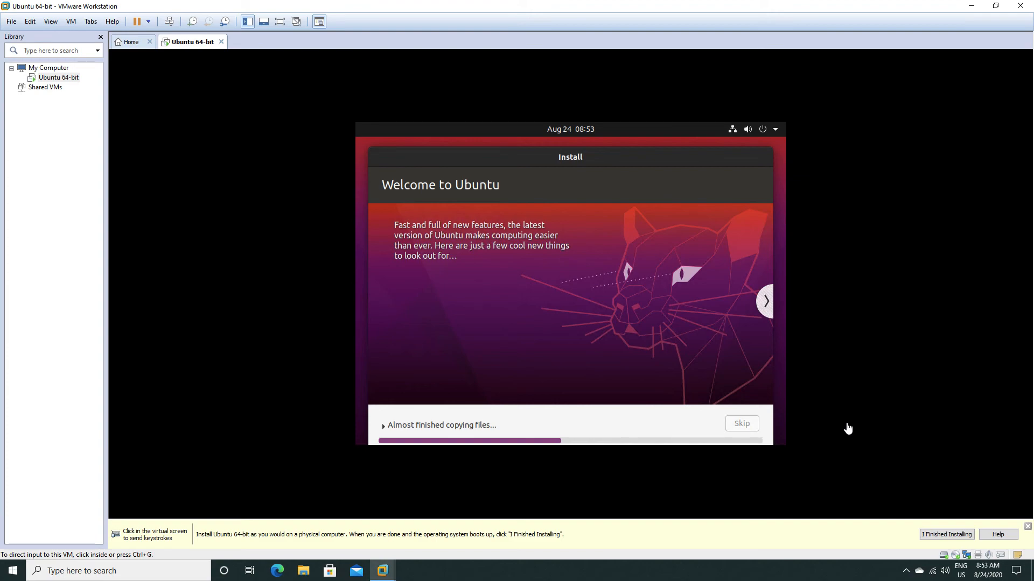
key("ctrl+Left")
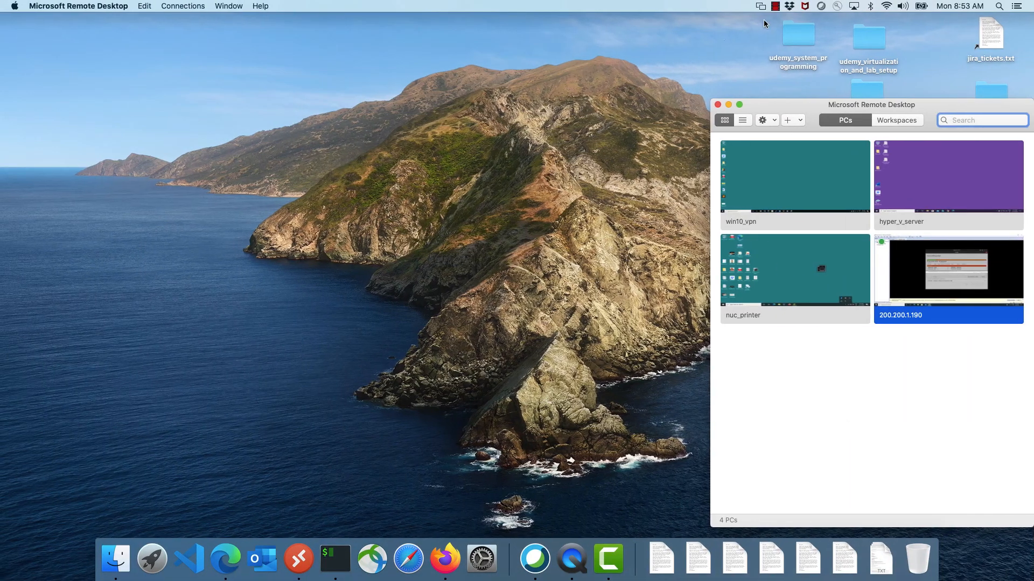
left_click(775, 6)
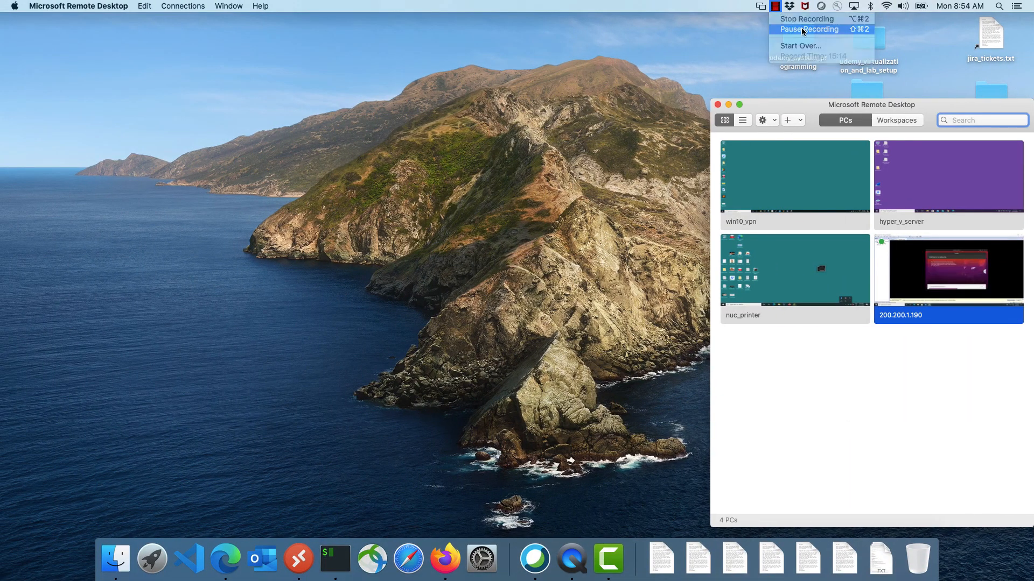
left_click(802, 29)
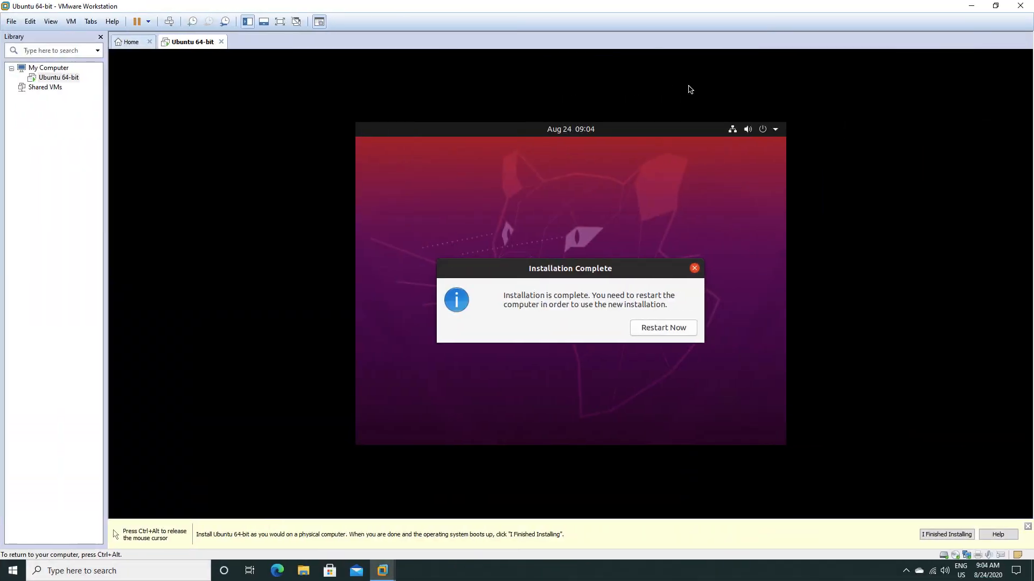
Restart the virtual machine after the completed installation and confirm the prompt to remove the installation medium.
left_click(667, 327)
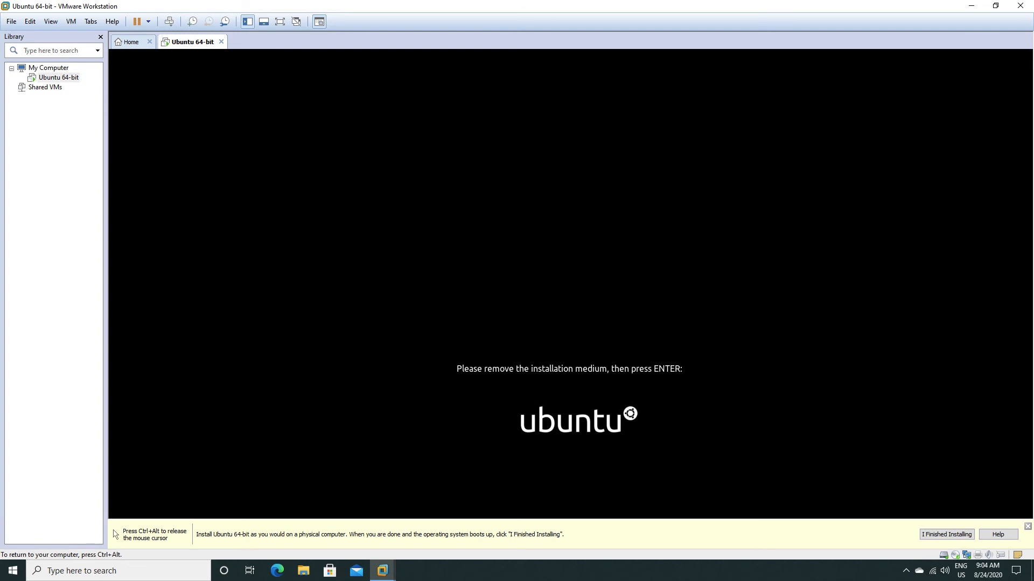
key("Return")
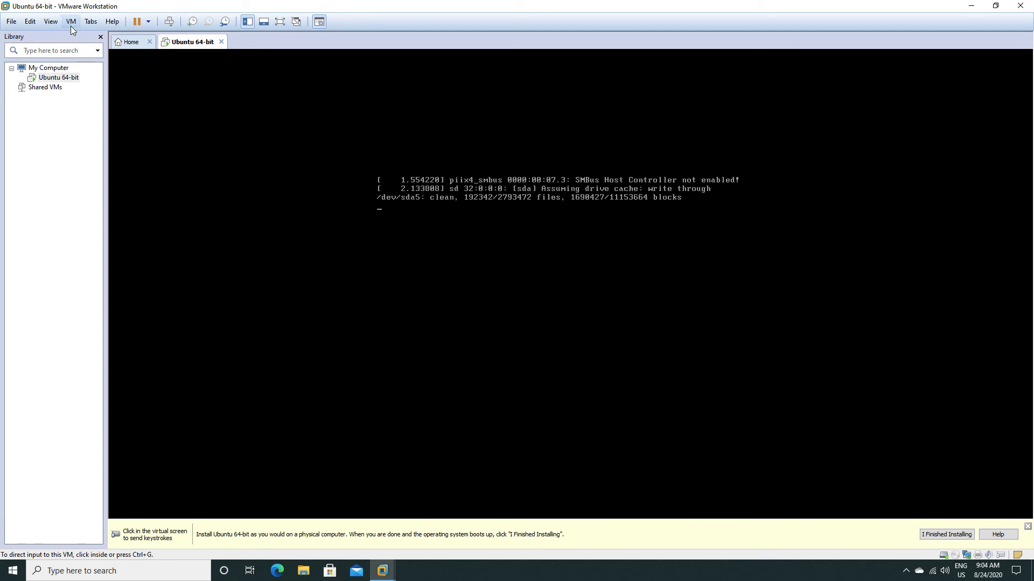
Check the connection status of the CD/DVD drive in the Ubuntu 64-bit virtual machine's settings, leaving the settings unsaved.
right_click(43, 79)
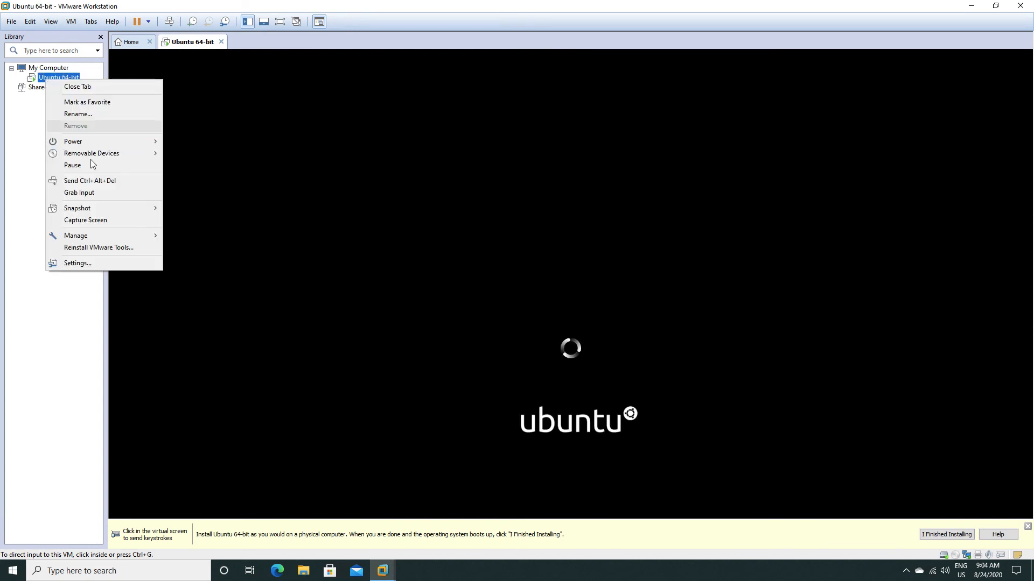
left_click(86, 263)
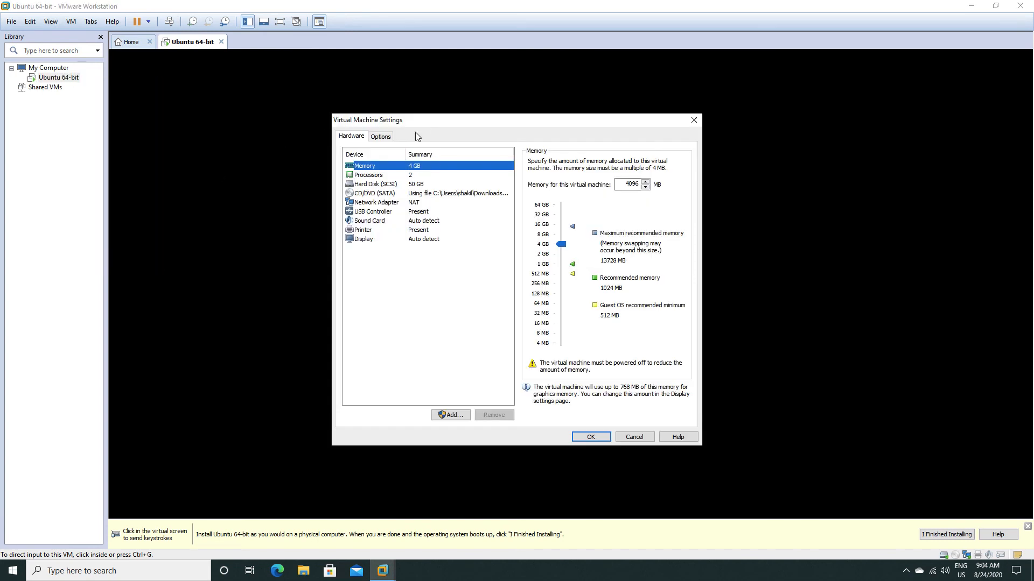
left_click(370, 194)
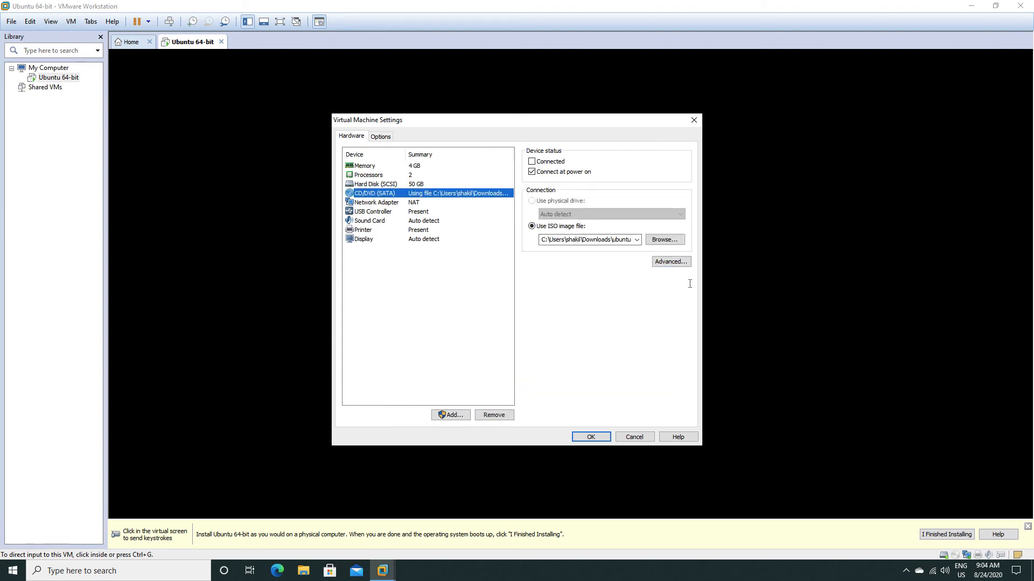
left_click(531, 161)
left_click(636, 438)
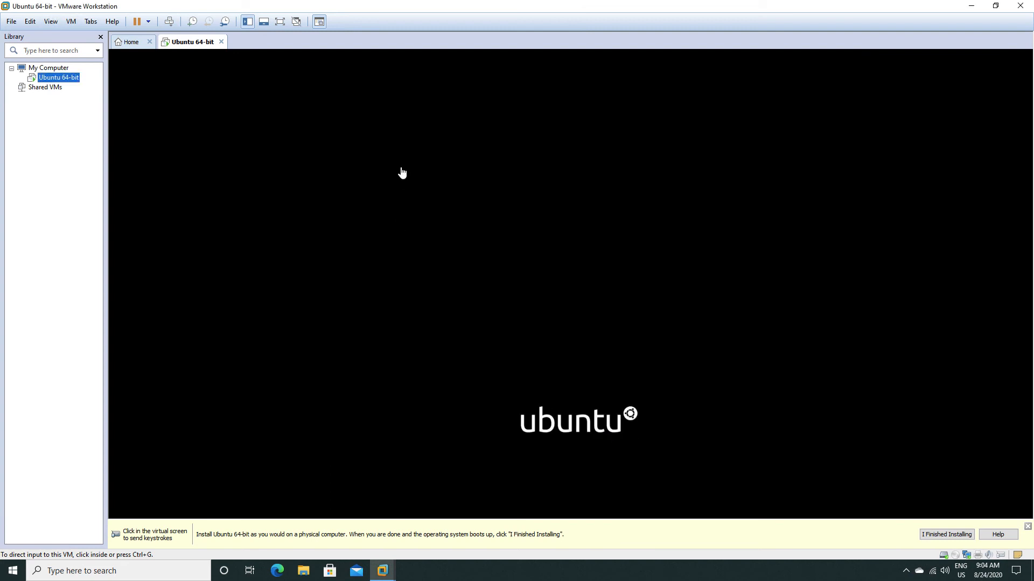
Log in to Ubuntu as the test user with the account password.
left_click(520, 245)
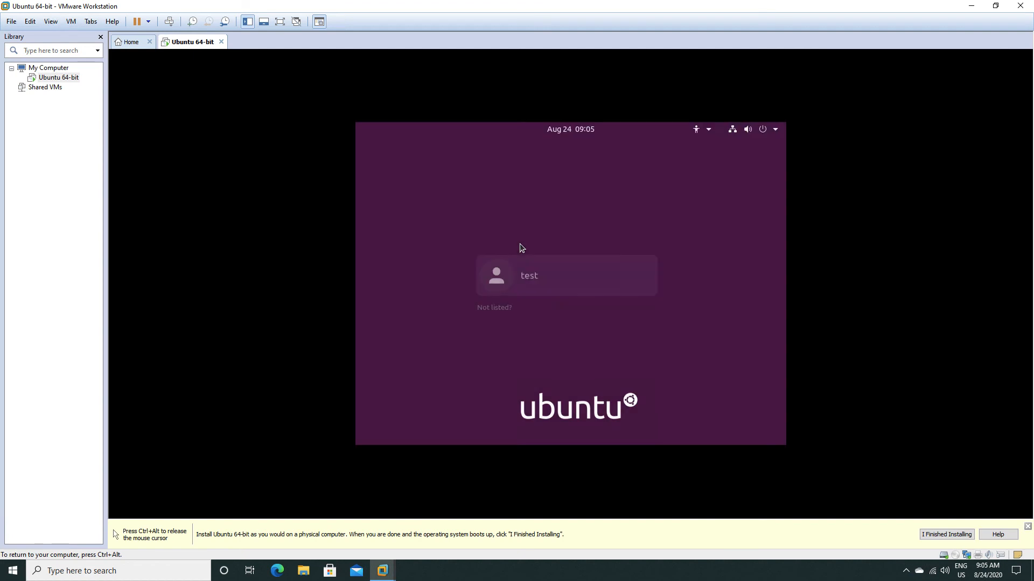
left_click(520, 272)
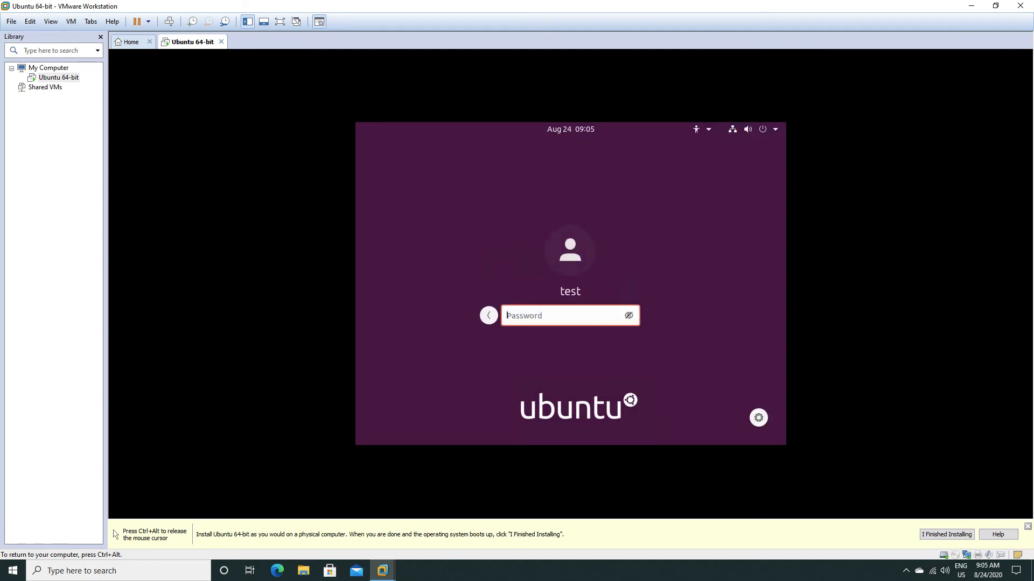
type("•••••••••")
key("Return")
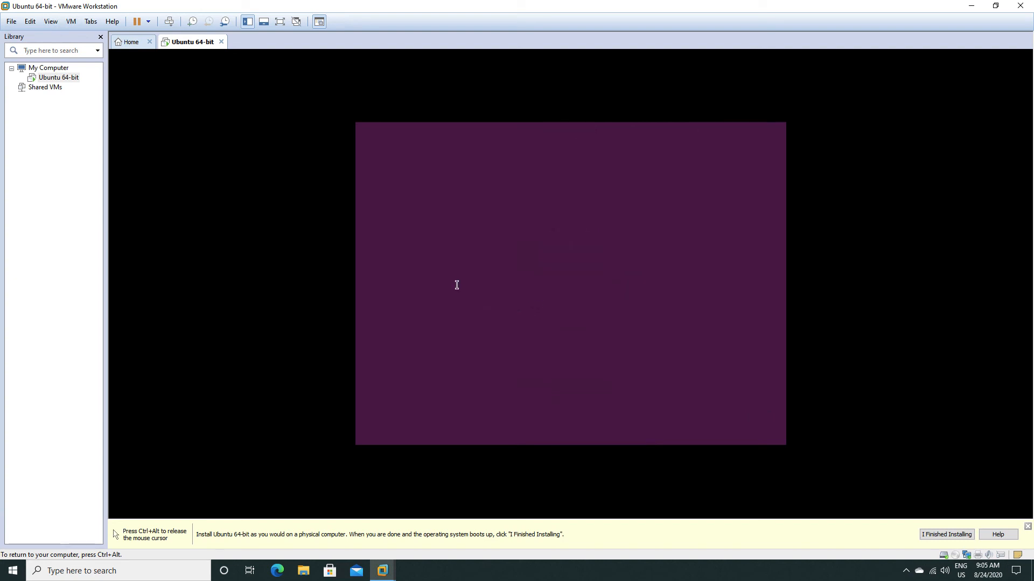
key("ctrl+alt")
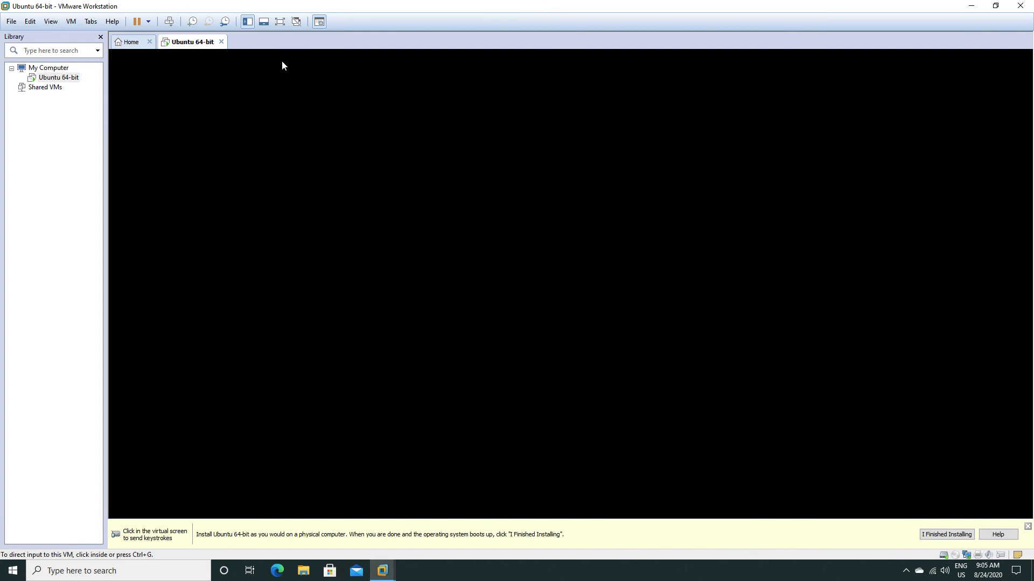
left_click(282, 62)
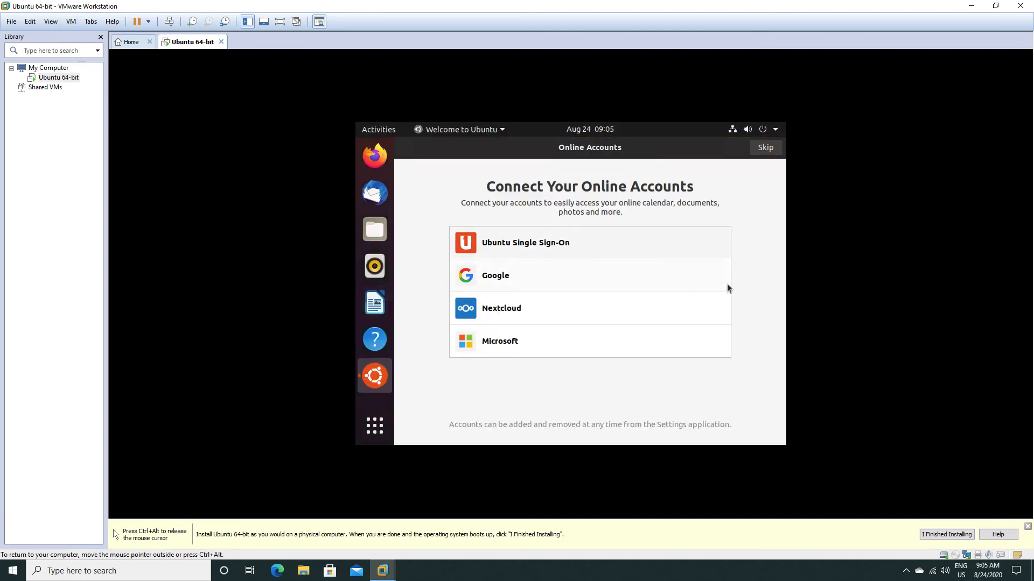
Skip connecting online accounts in the Ubuntu welcome setup and open a Terminal by searching the applications for "ter".
left_click(765, 147)
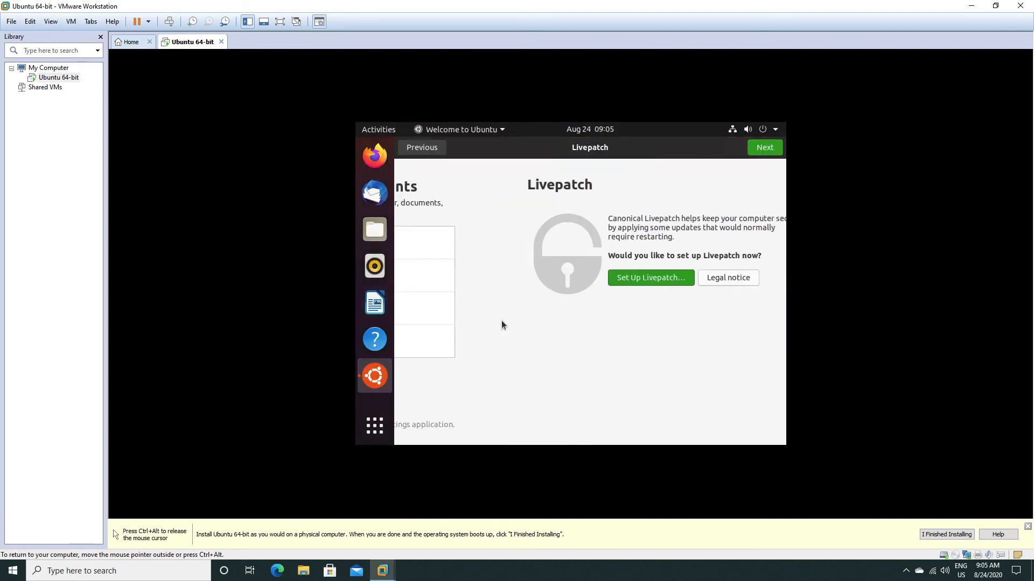
left_click(366, 433)
left_click(526, 157)
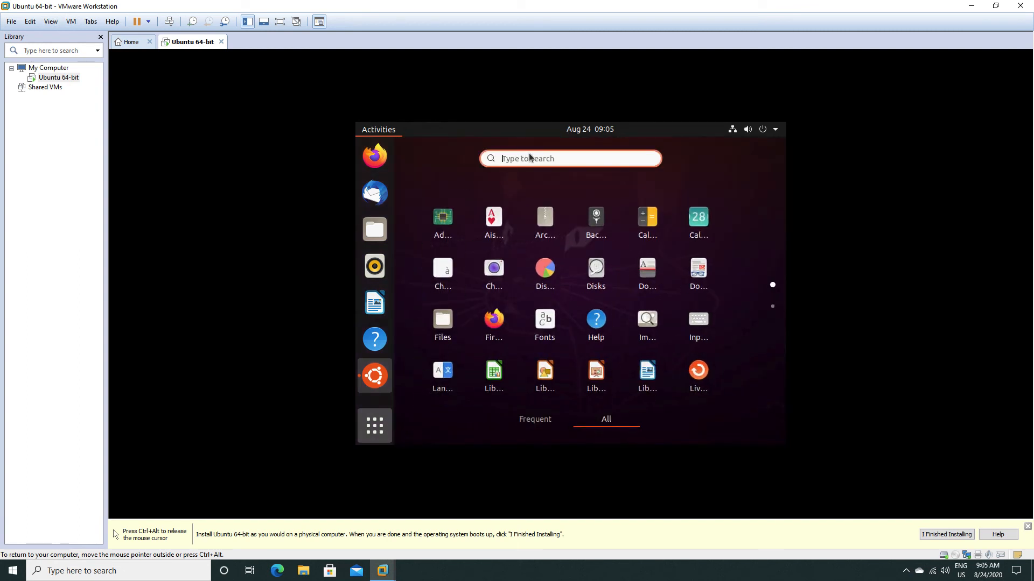
type("ter")
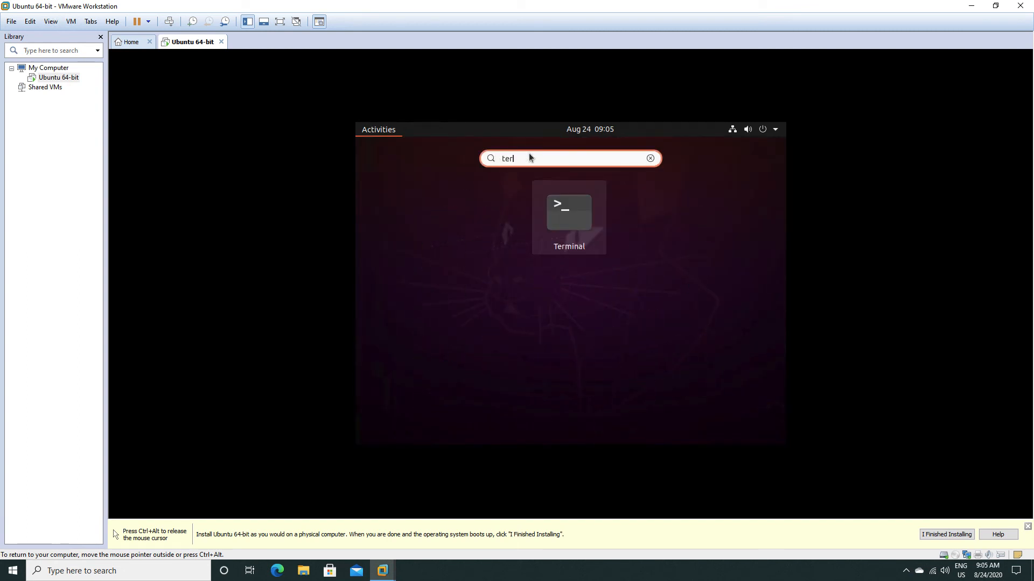
left_click(569, 203)
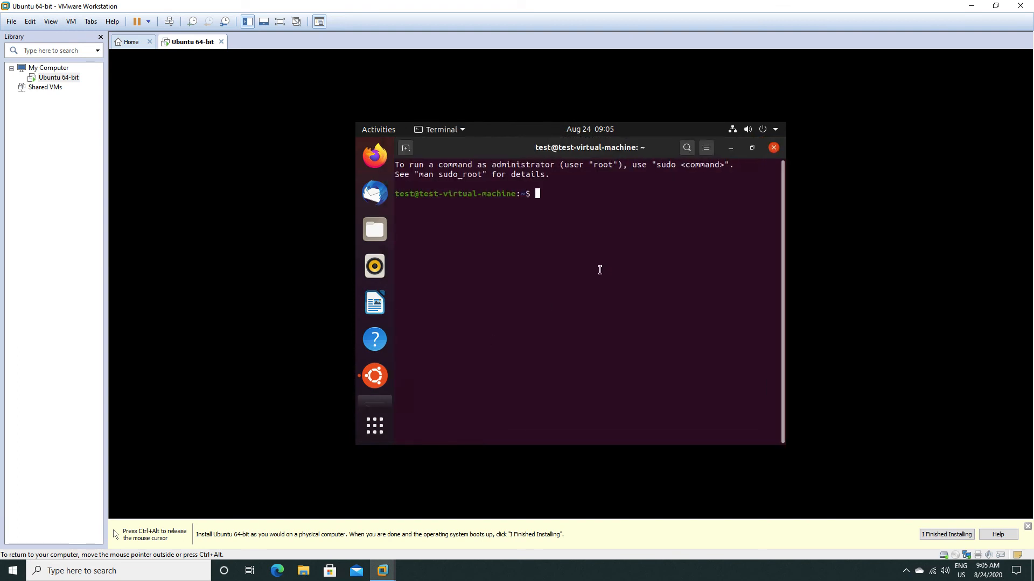
Display the Ubuntu release information with cat /etc/*release* and examine the distribution name and version.
type("cat /etc/*release*")
key("Return")
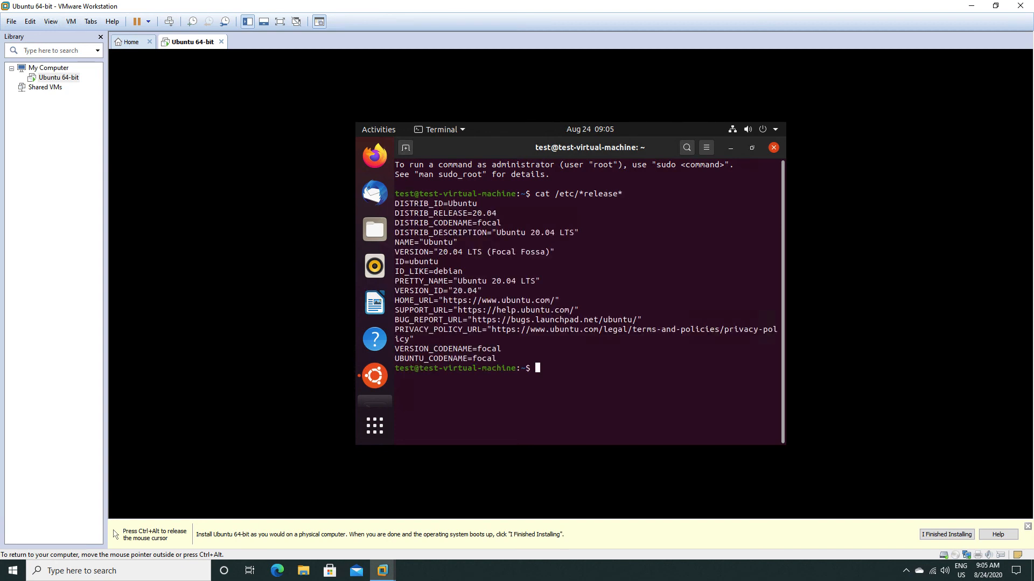
double_click(499, 281)
left_click(492, 281)
Update the package lists with sudo apt-get -y update, authenticating with the account password.
type("sudo apt-get -y update")
key("Return")
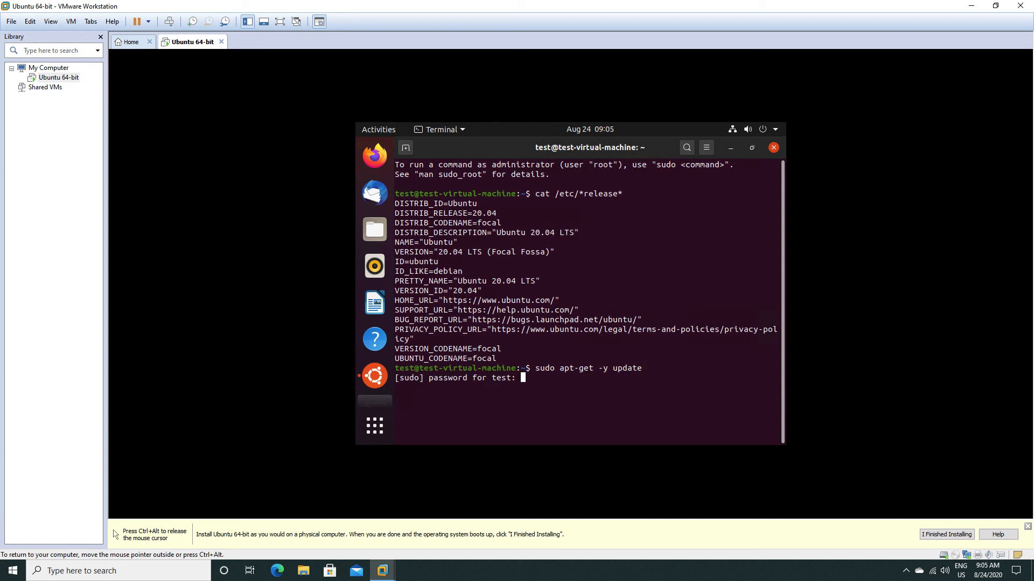
key("Return")
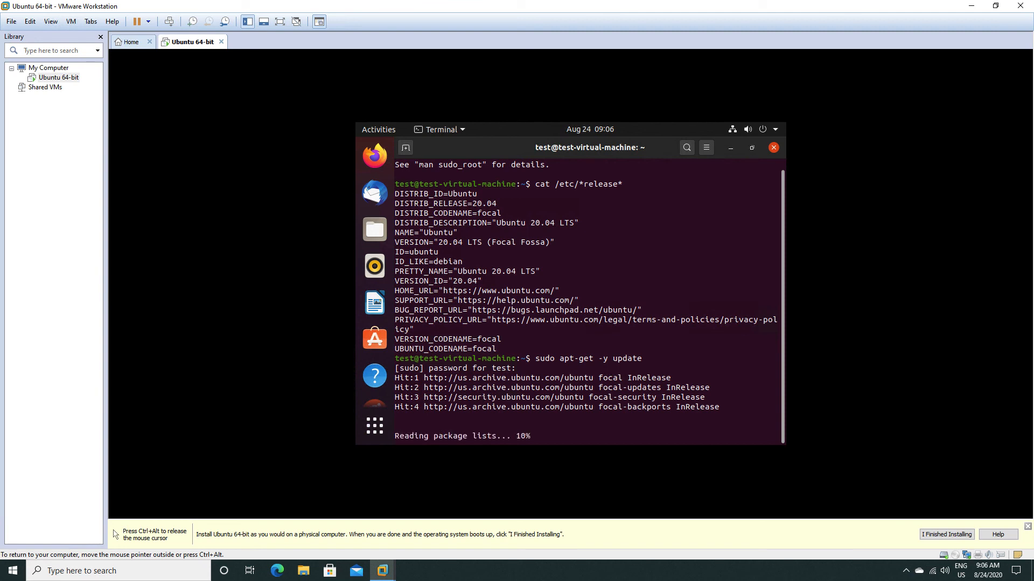
key("Return")
key("Return")
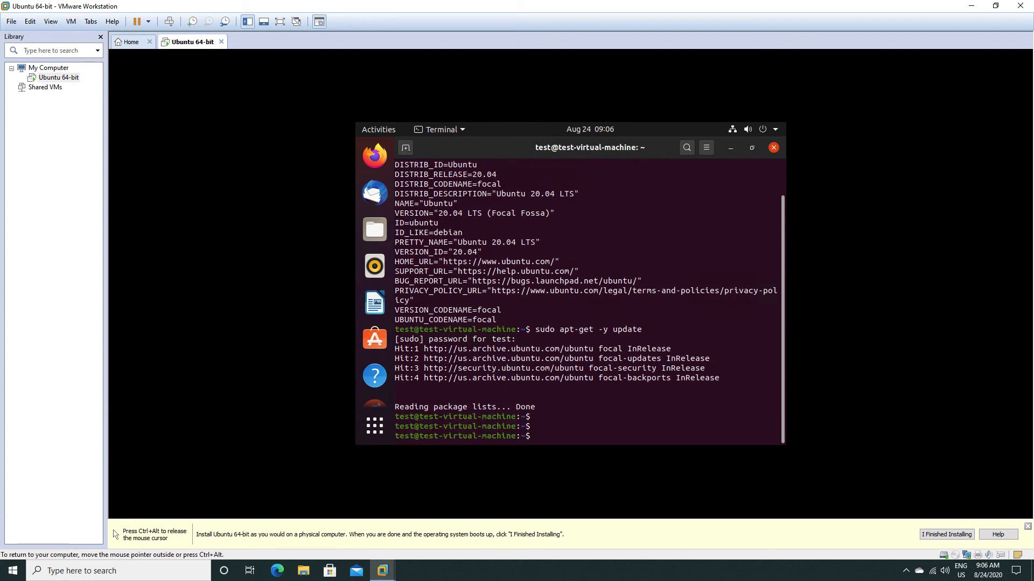
Install the build tools with sudo apt-get -y install make gcc g++ build-essential.
type("sudo apt-")
key("BackSpace")
type("get")
key("BackSpace")
key("BackSpace")
type("-get -y install make ")
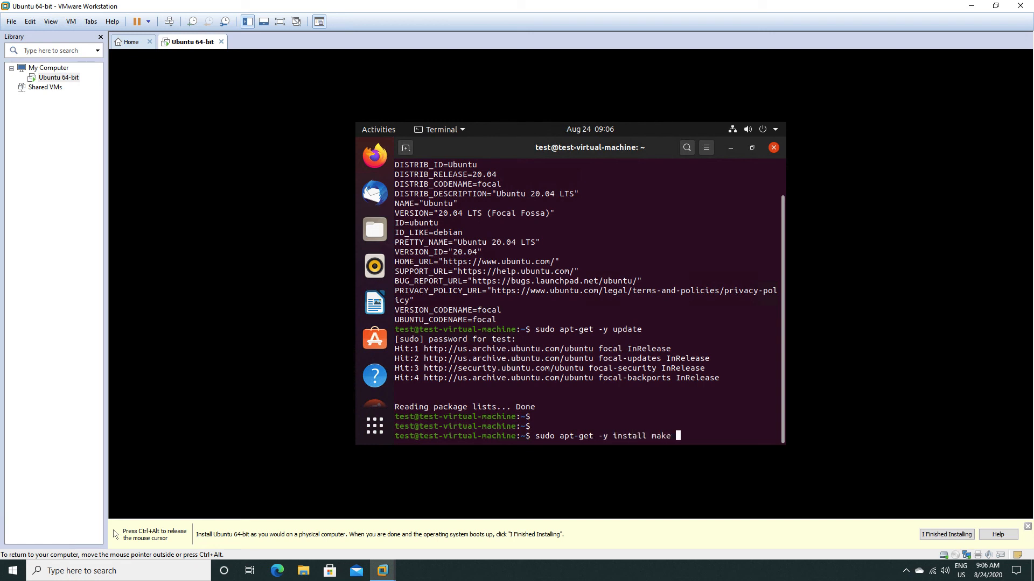
type("gcc g++ bu")
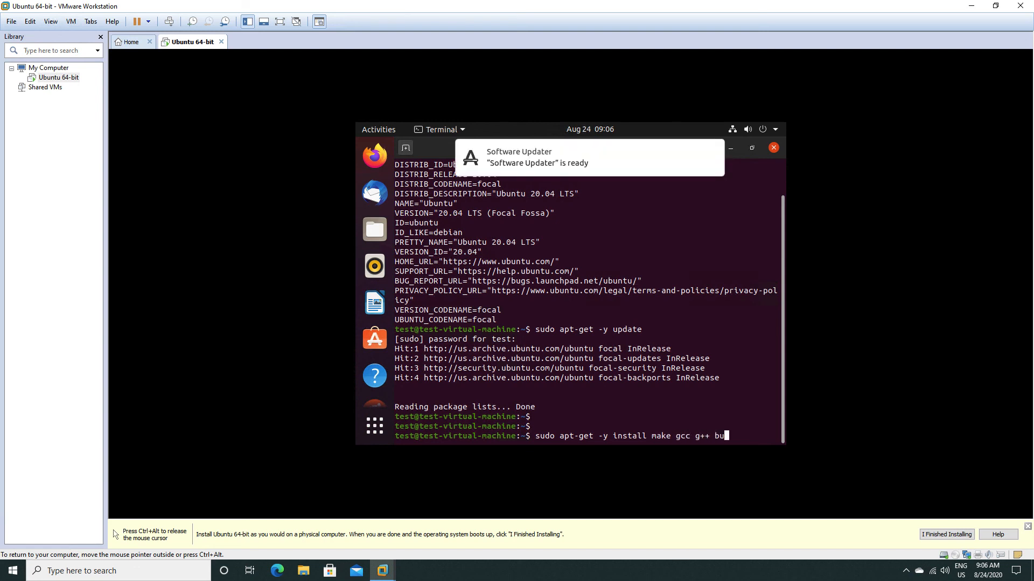
type("ild-essential")
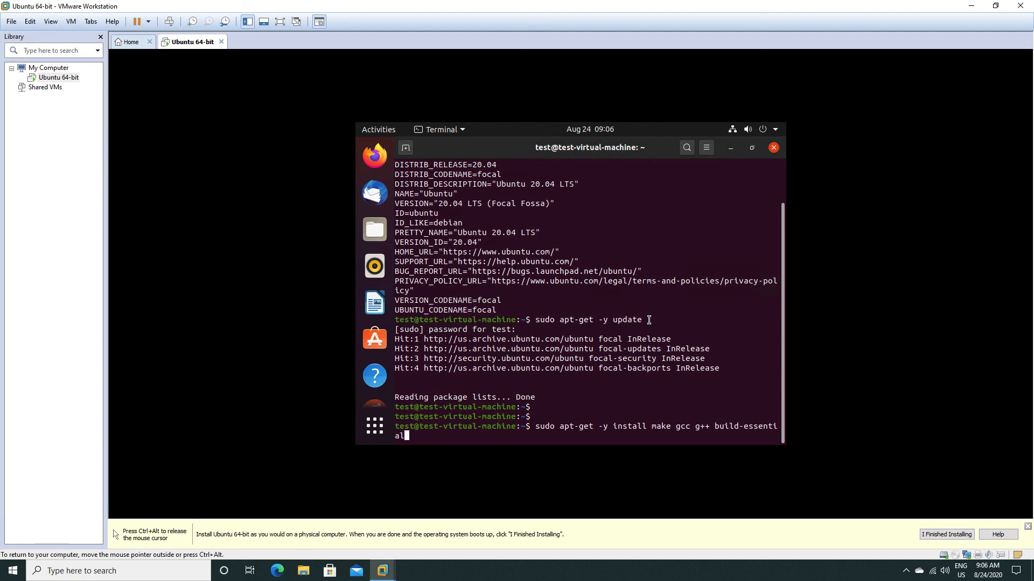
key("Return")
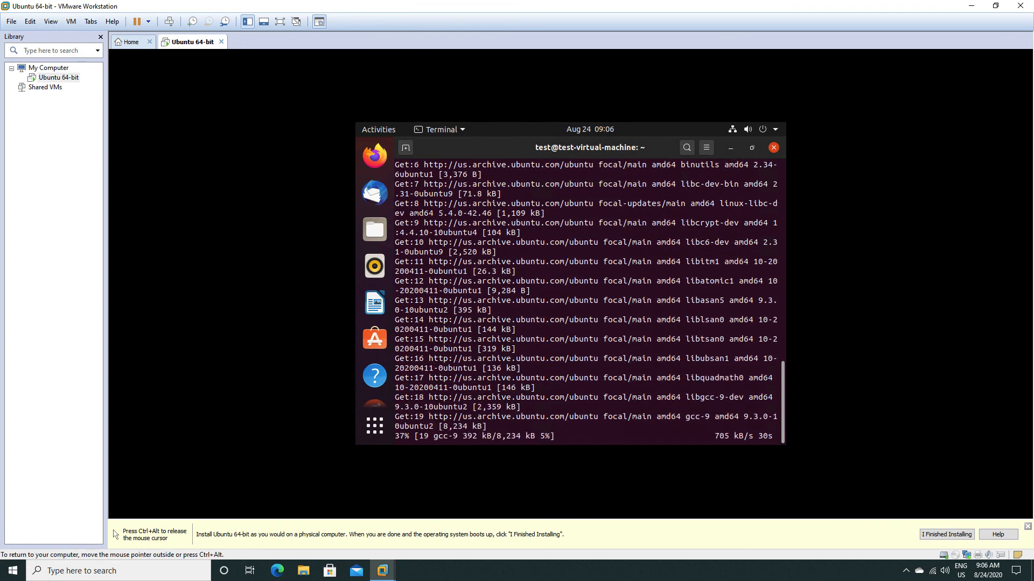
Open a second terminal session, run sshd to check for the SSH server, and examine the suggested install command.
key("ctrl+shift+t")
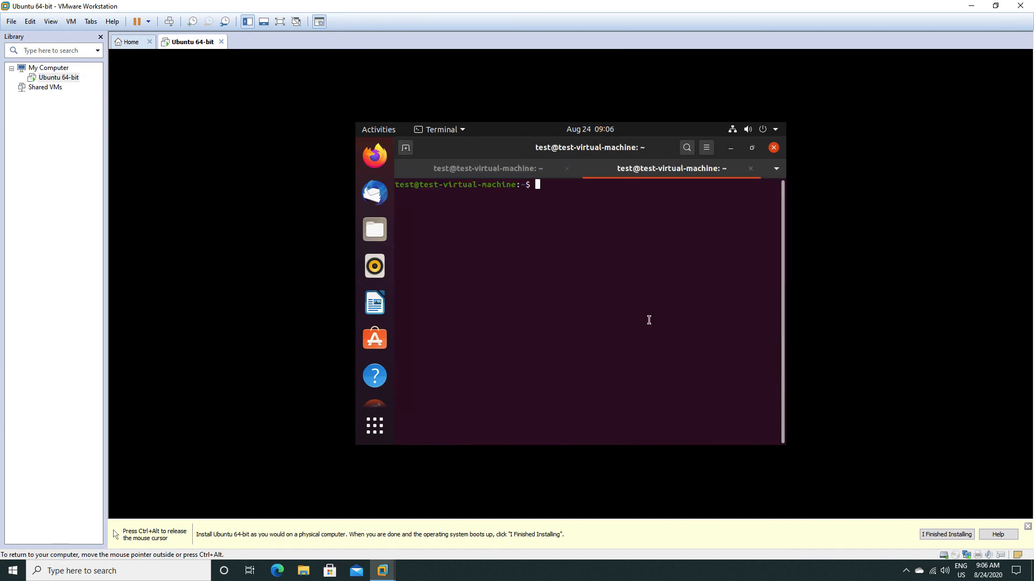
key("Return")
key("Return")
key("Return")
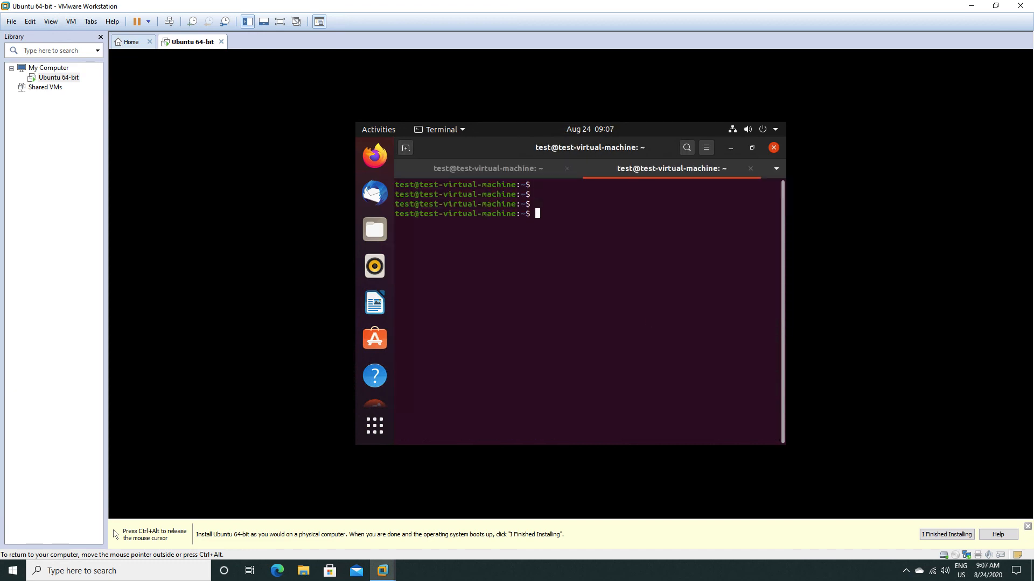
type("ss")
type("f")
type("hd")
key("Return")
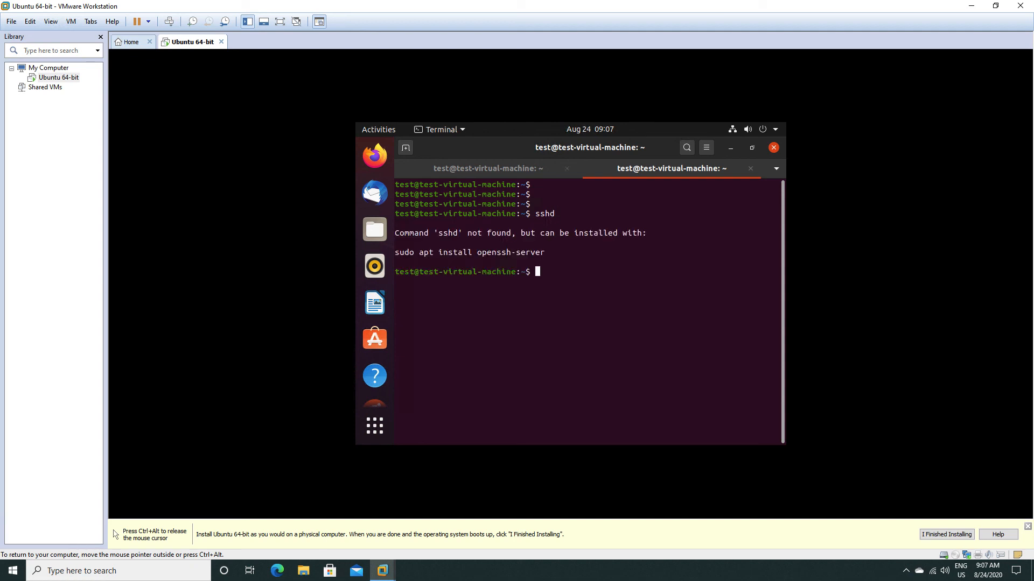
triple_click(505, 253)
left_click(419, 253)
Monitor the build tools' installation in the first terminal session and review the openssh-server install command in the second.
left_click(515, 174)
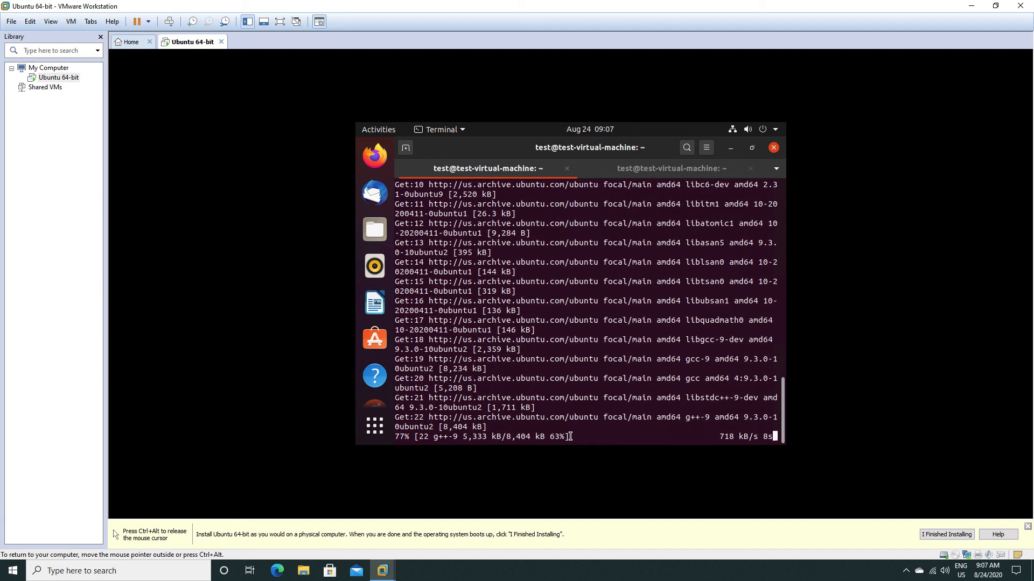
left_click_drag(570, 437, 395, 437)
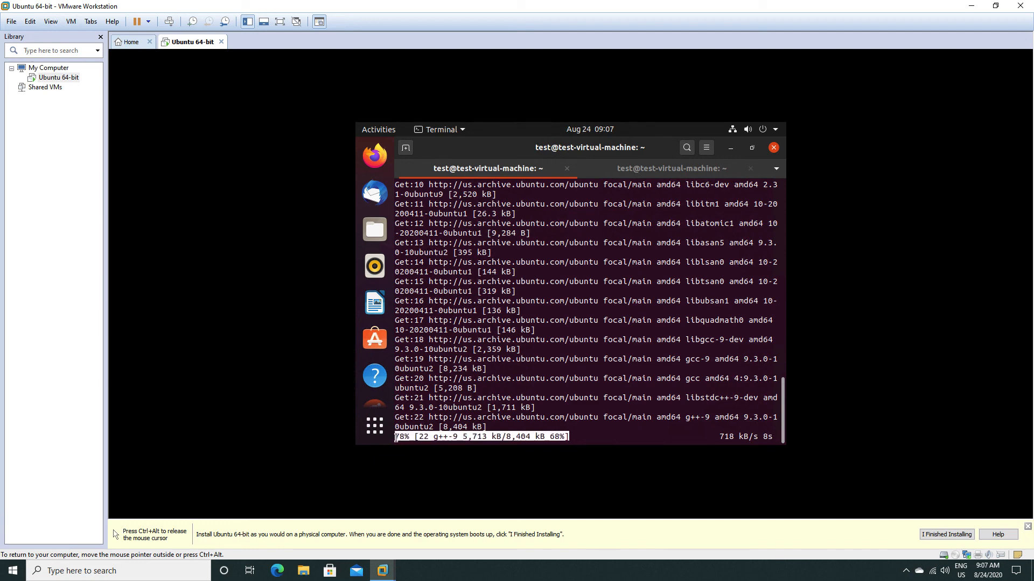
left_click(621, 170)
left_click(496, 171)
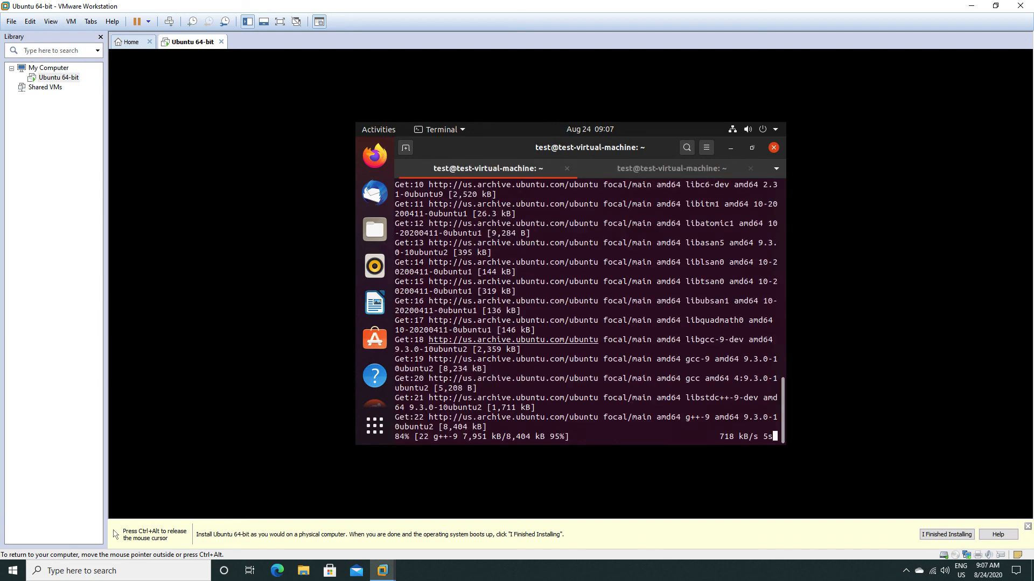
left_click(641, 171)
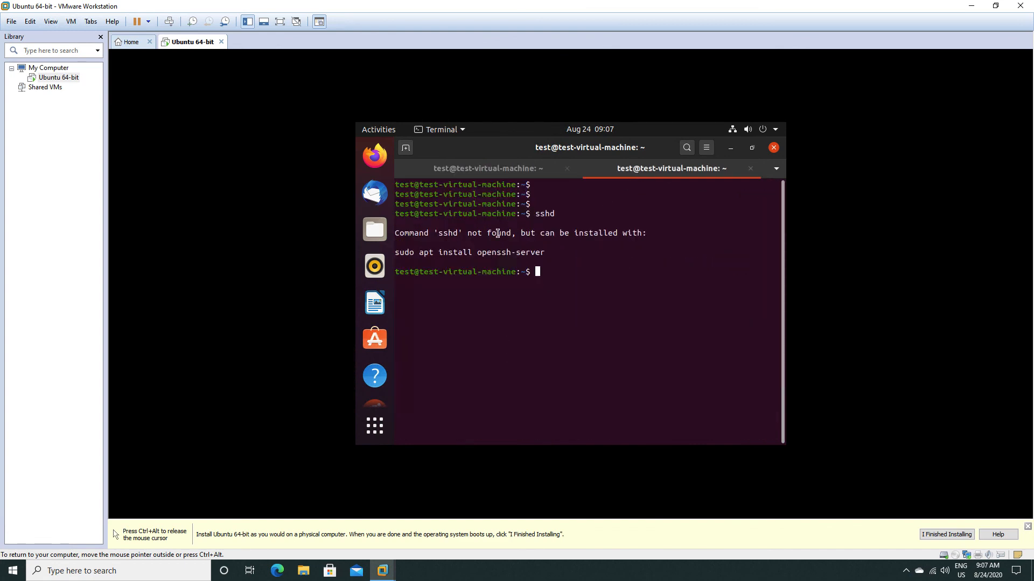
left_click_drag(394, 252, 610, 258)
left_click(572, 252)
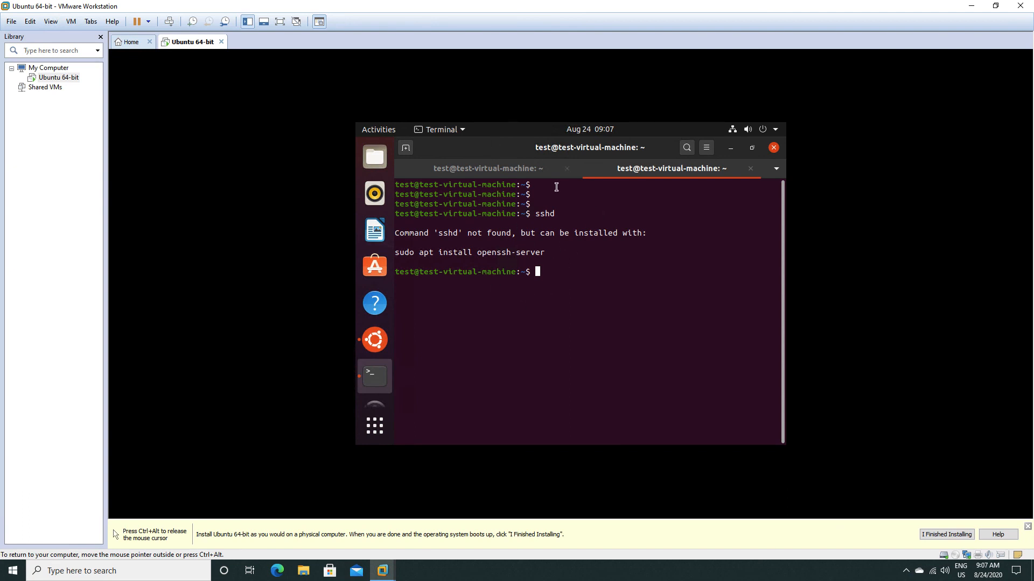
left_click(498, 171)
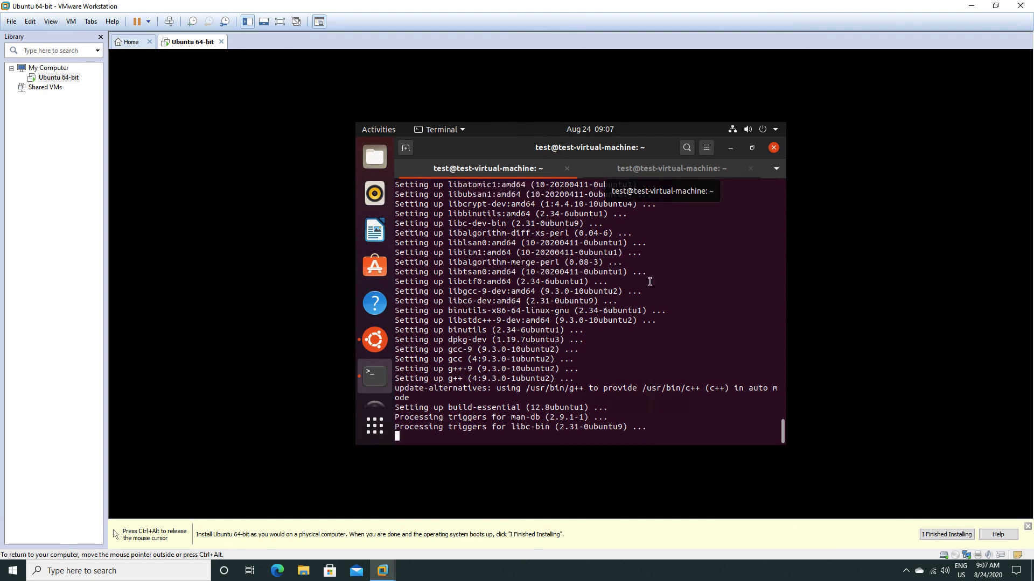
left_click(661, 176)
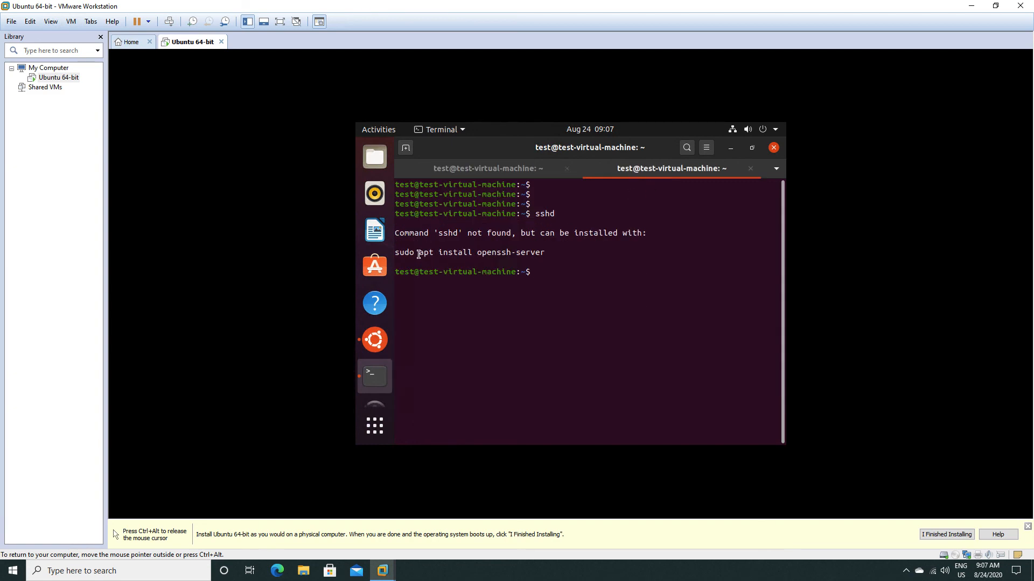
left_click(482, 172)
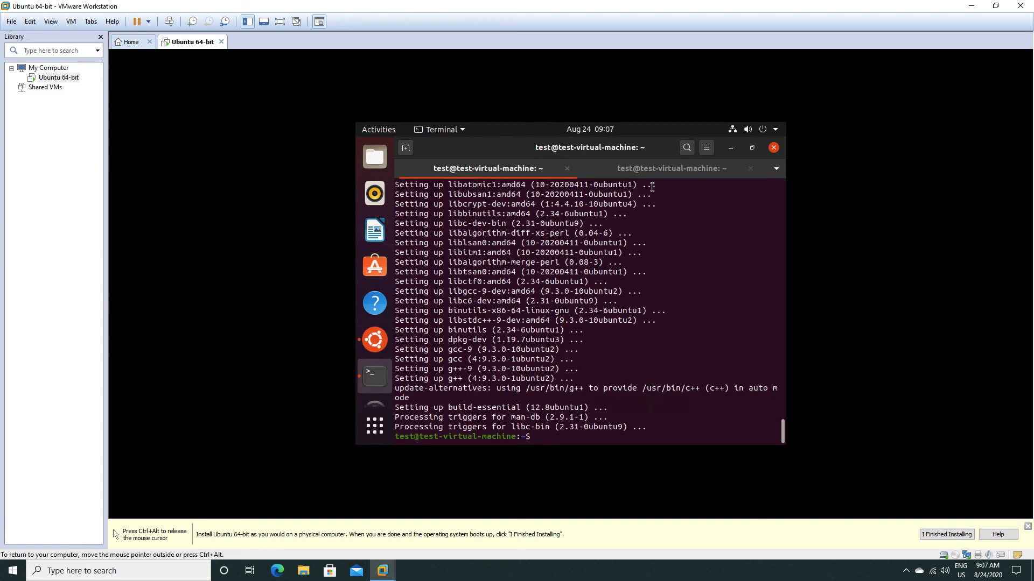
left_click(617, 171)
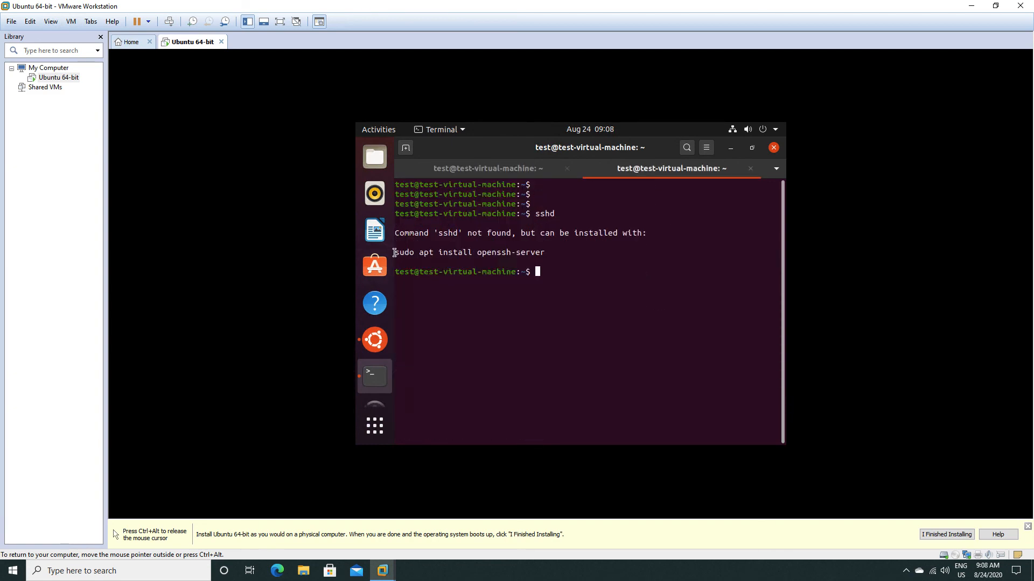
double_click(428, 252)
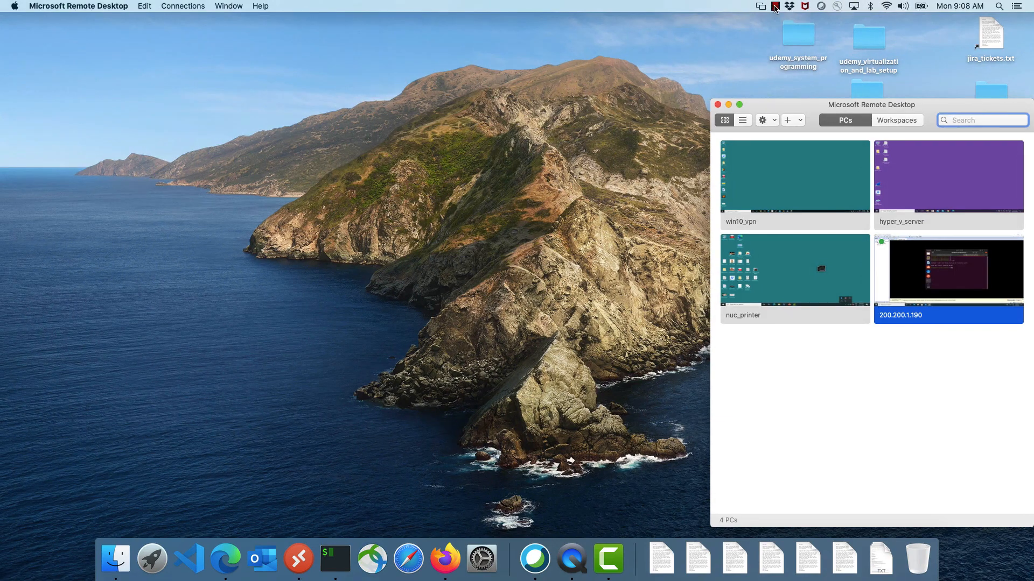
left_click(775, 5)
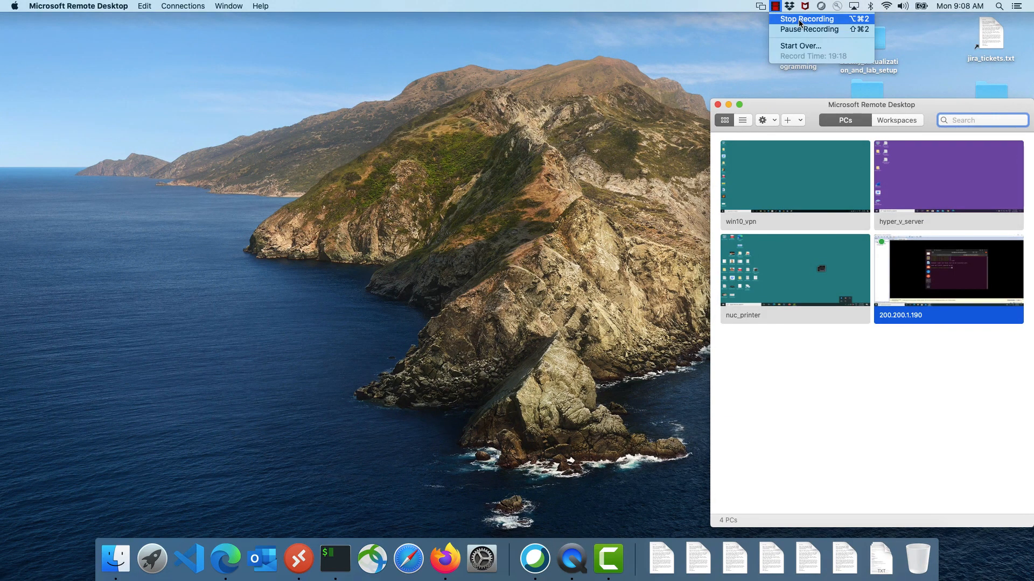